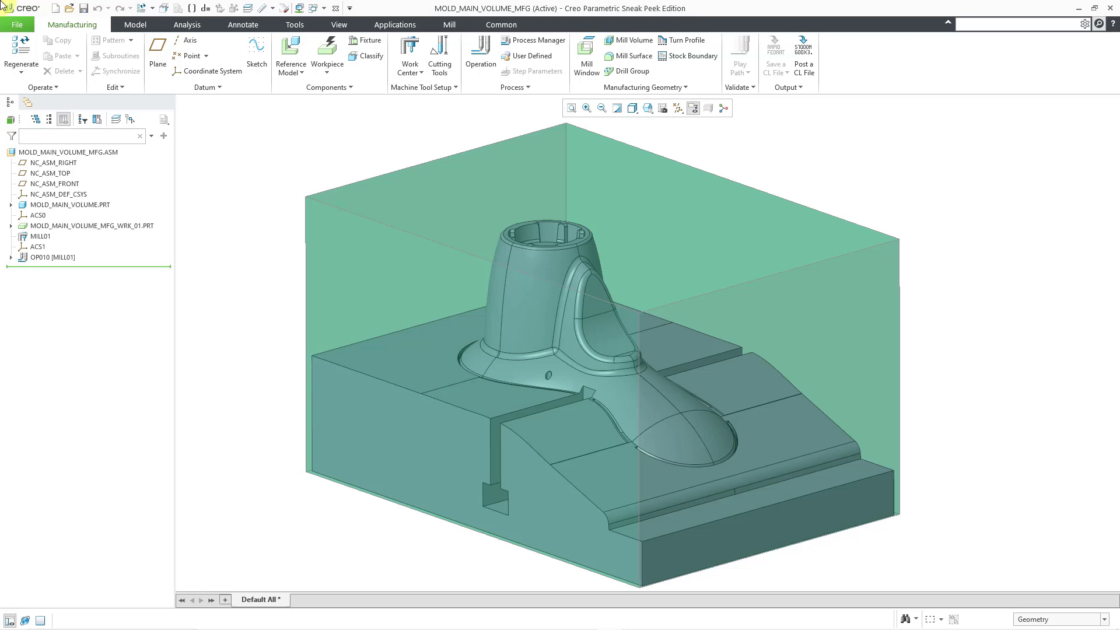
# Add the bem_1_inch.asm milling tool to the tool setup by reference from the tool library and accept the setup
pyautogui.click(442, 70)
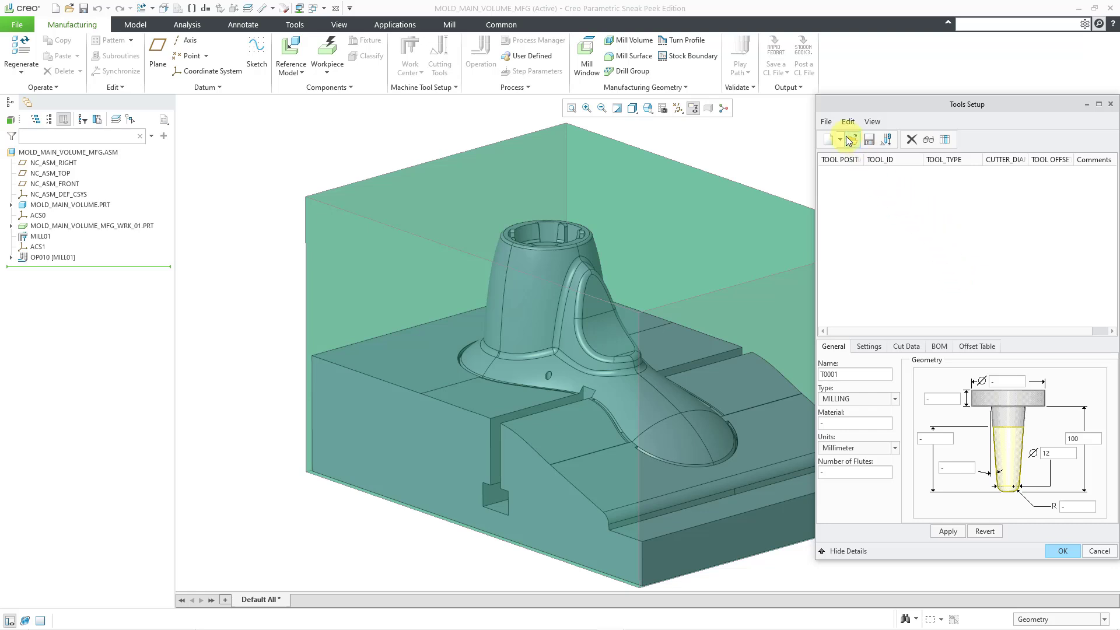
pyautogui.click(827, 121)
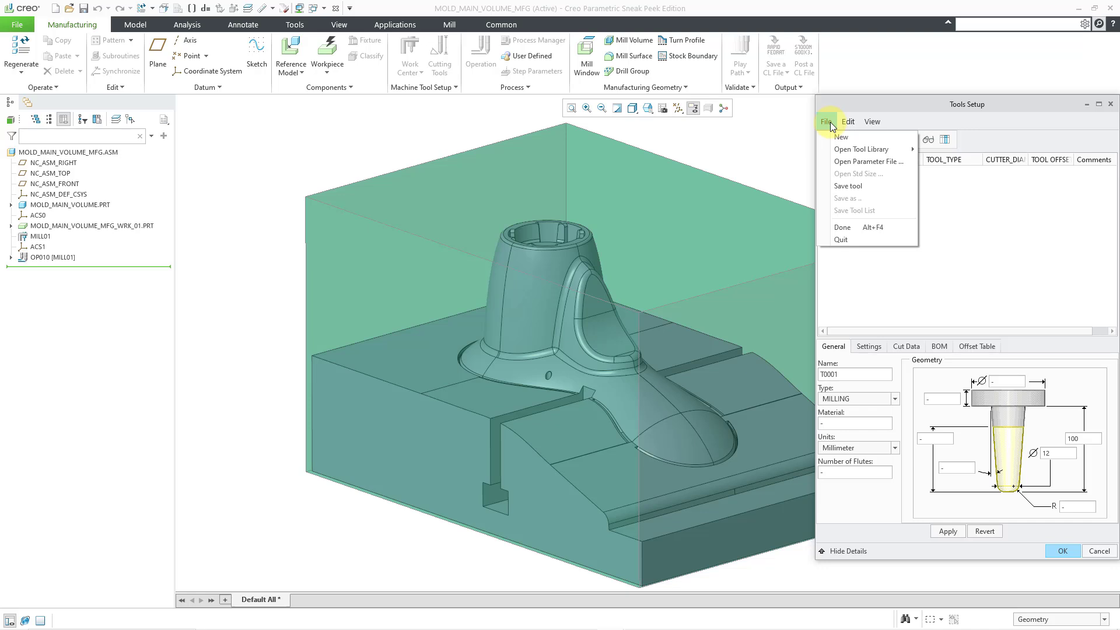
pyautogui.moveTo(861, 150)
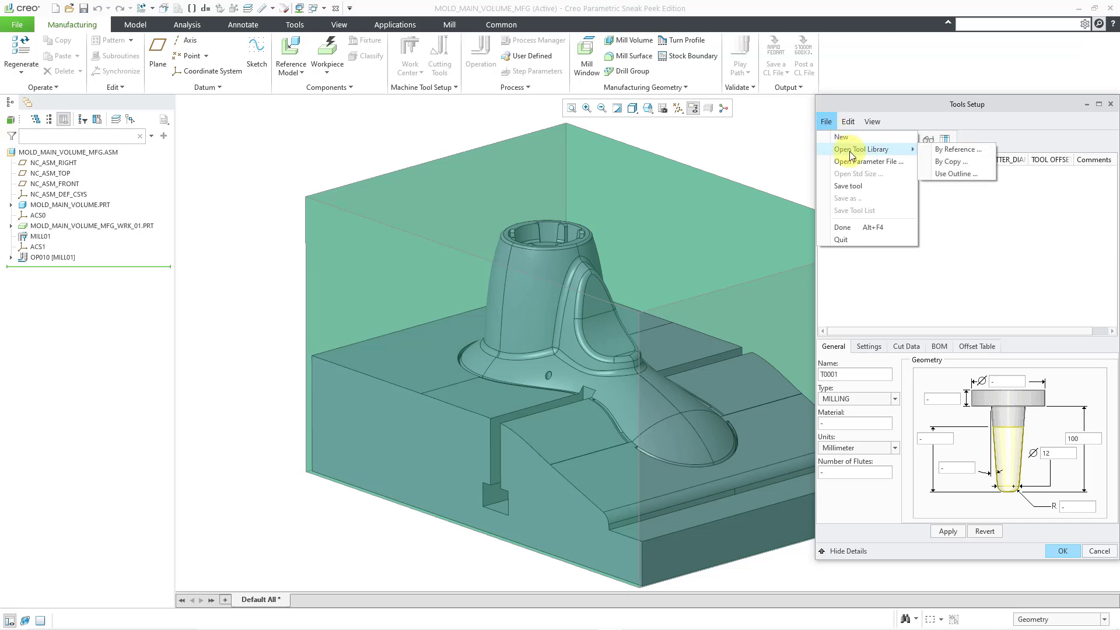
pyautogui.click(972, 151)
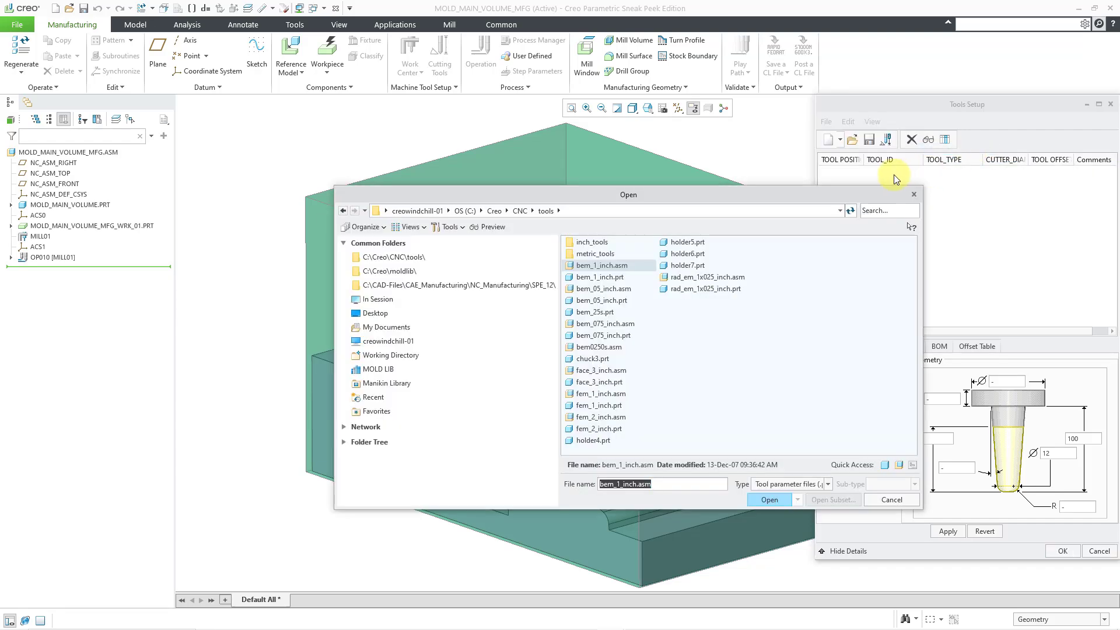
pyautogui.click(770, 500)
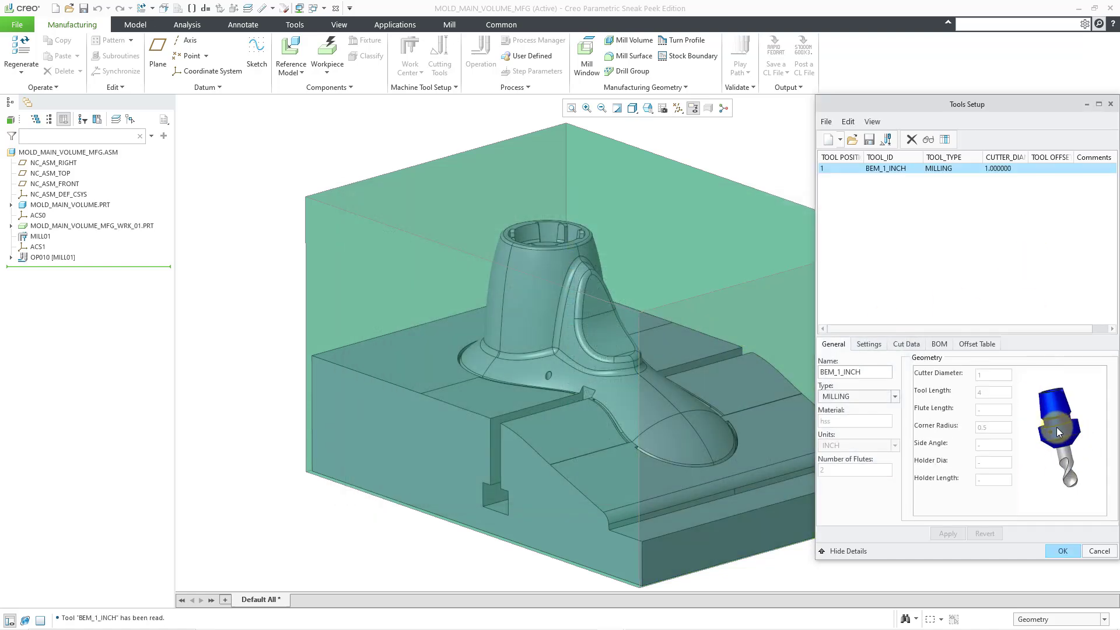
pyautogui.moveTo(1048, 423)
pyautogui.mouseDown(button='middle')
pyautogui.moveTo(1035, 432)
pyautogui.moveTo(1059, 421)
pyautogui.moveTo(1048, 428)
pyautogui.mouseUp(button='middle')
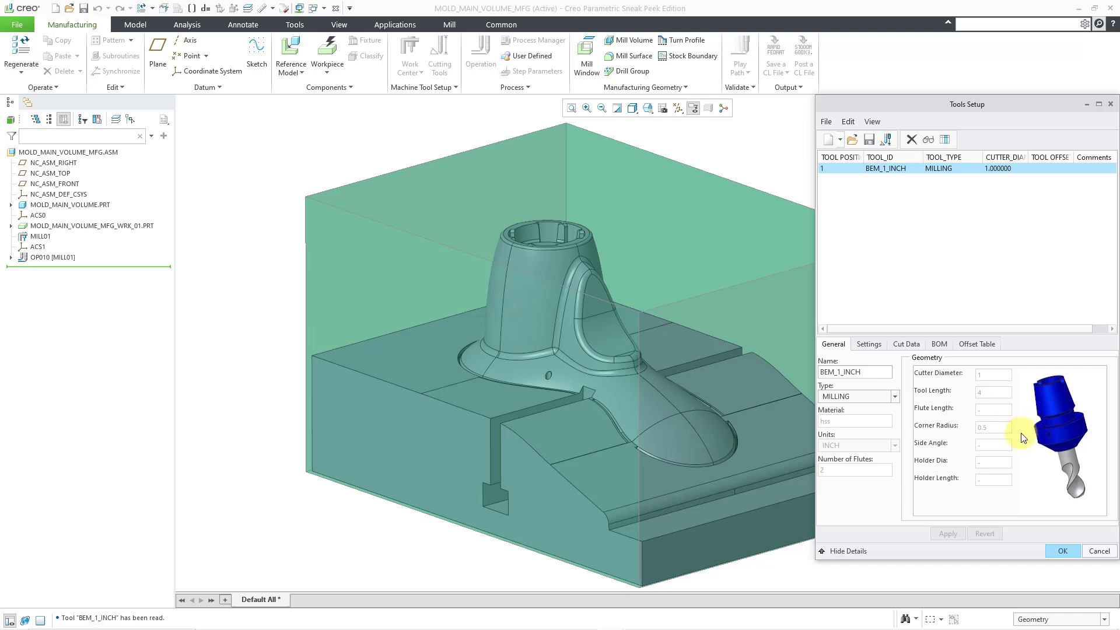
pyautogui.click(1062, 552)
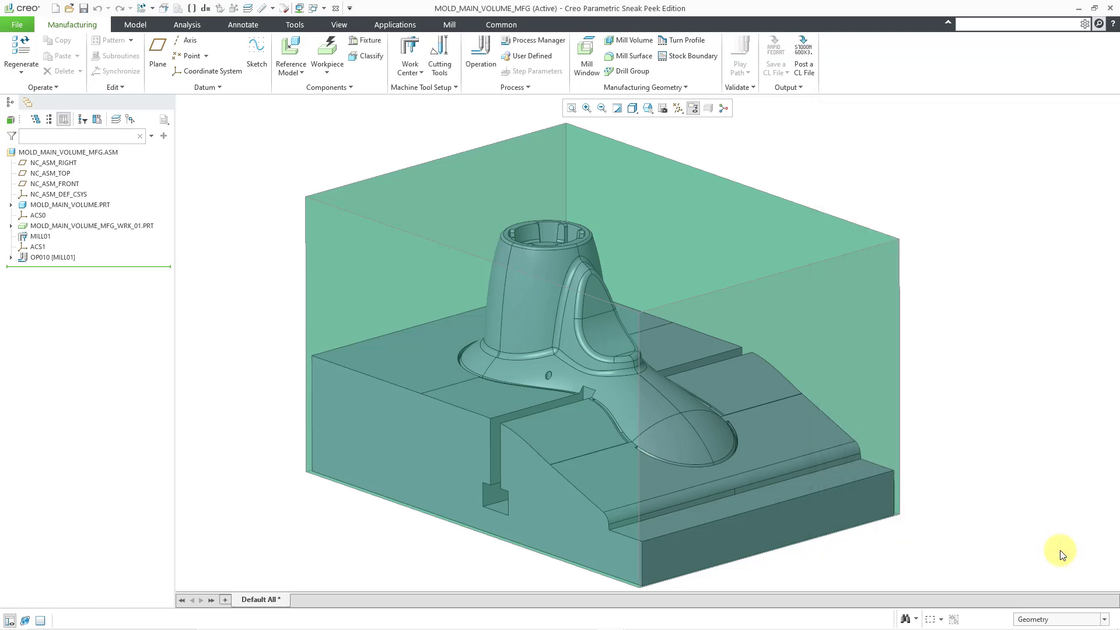
# Switch to the BEM_1_INCH.ASM model and turn on the display of coordinate systems
pyautogui.click(315, 9)
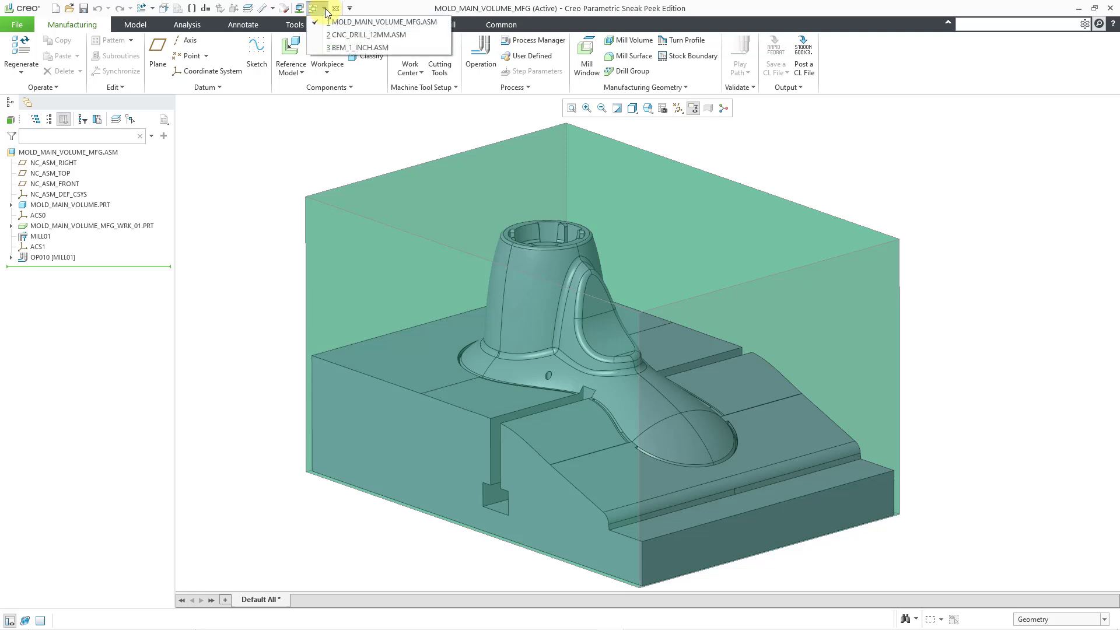
pyautogui.click(353, 48)
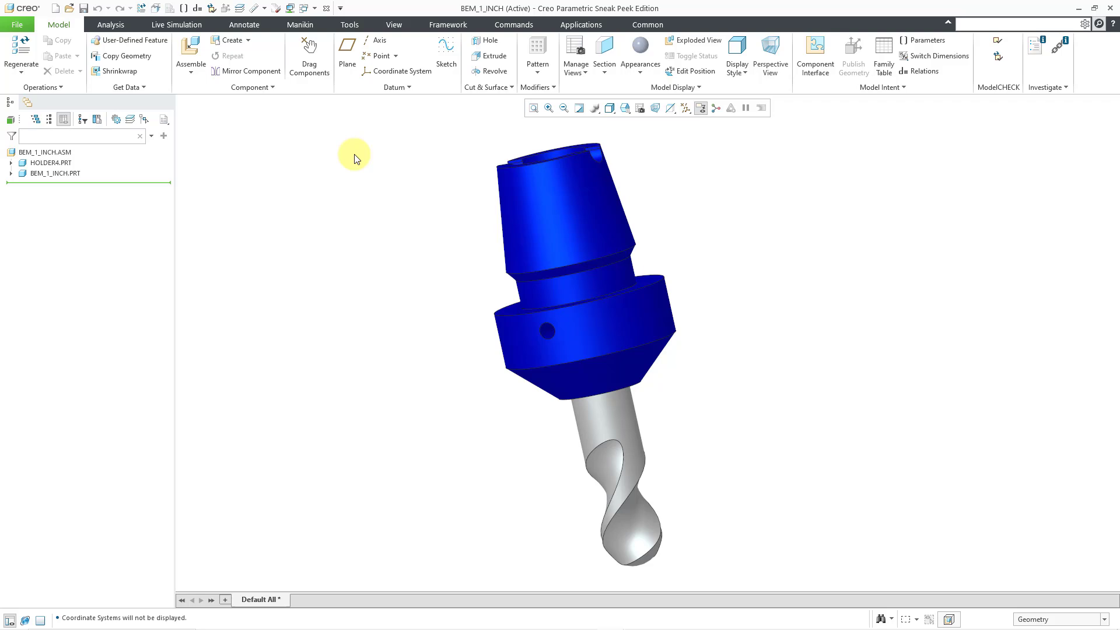
pyautogui.click(685, 109)
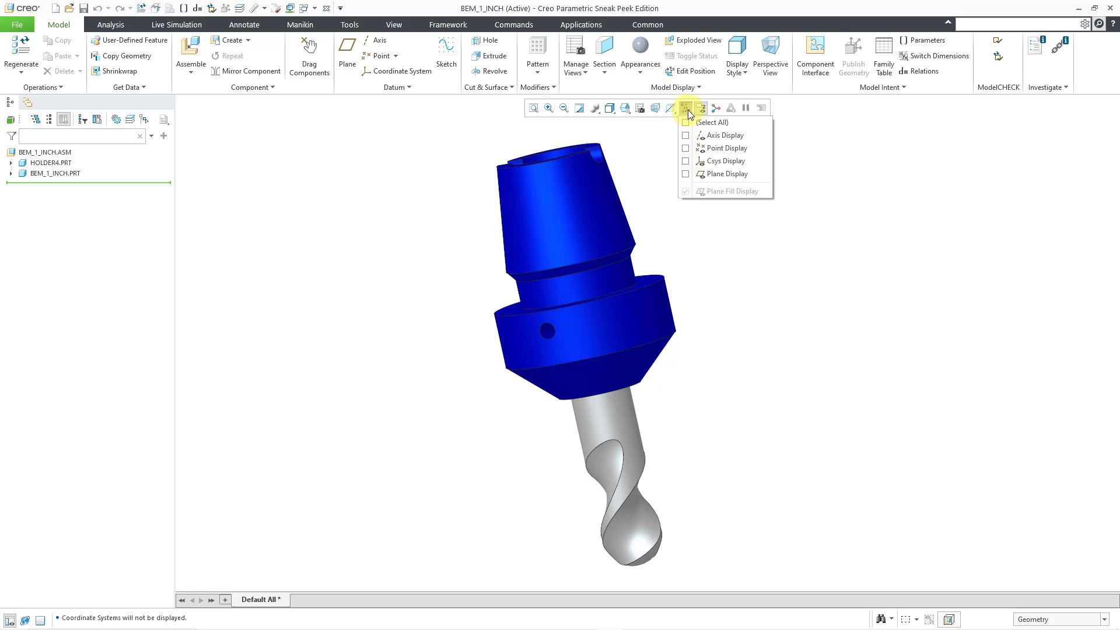
pyautogui.click(728, 162)
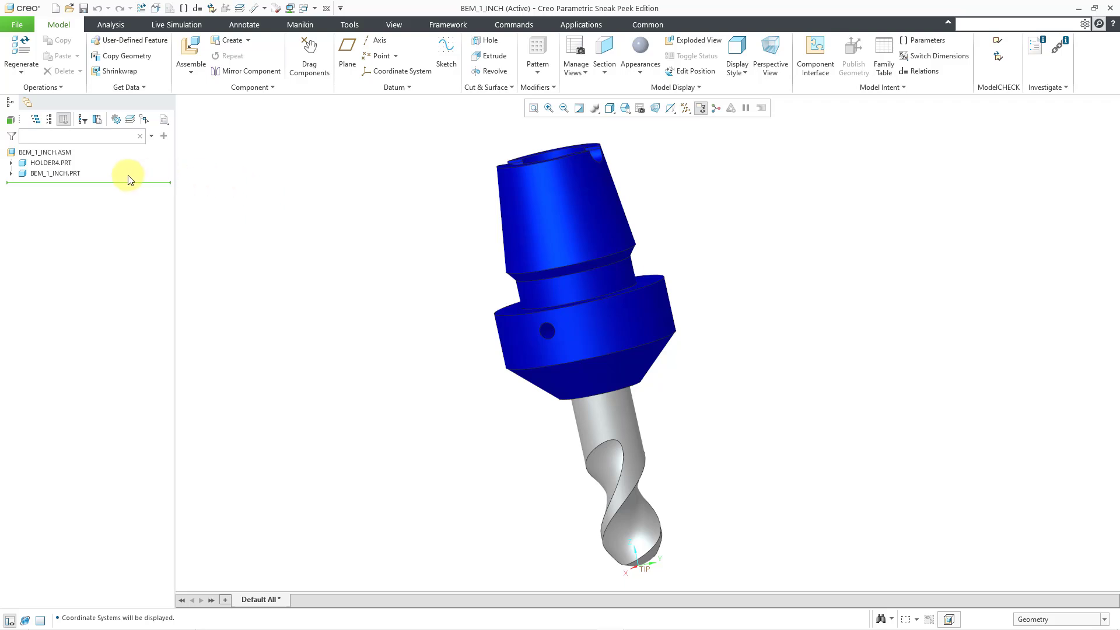
# Open the BEM_1_INCH.PRT component on its own and show the dimensions of Protrusion id 11
pyautogui.click(71, 174)
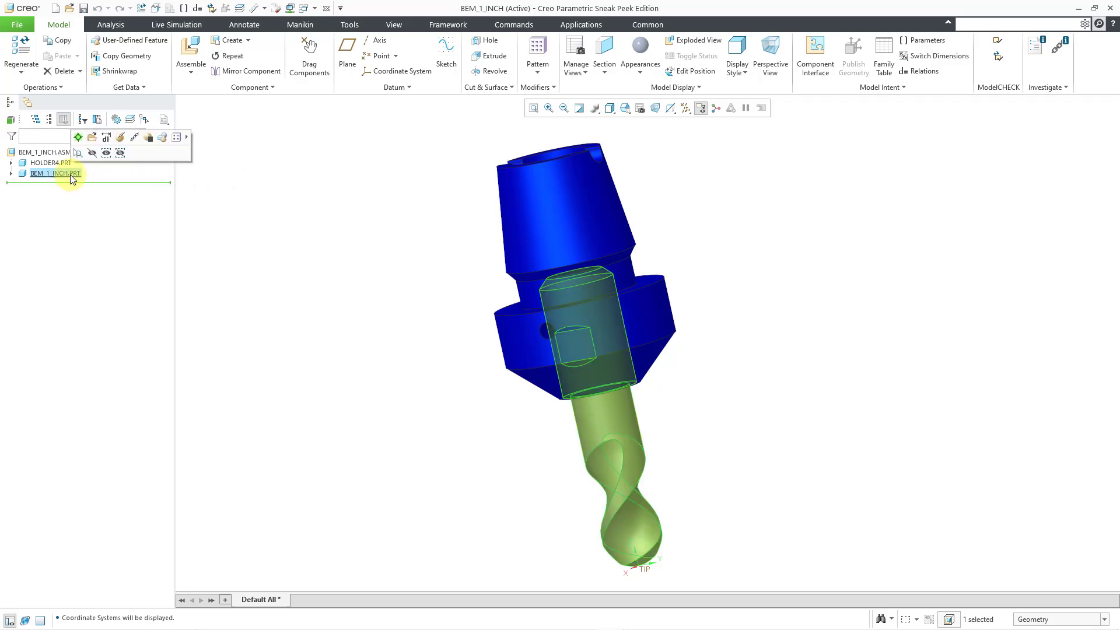
pyautogui.click(95, 139)
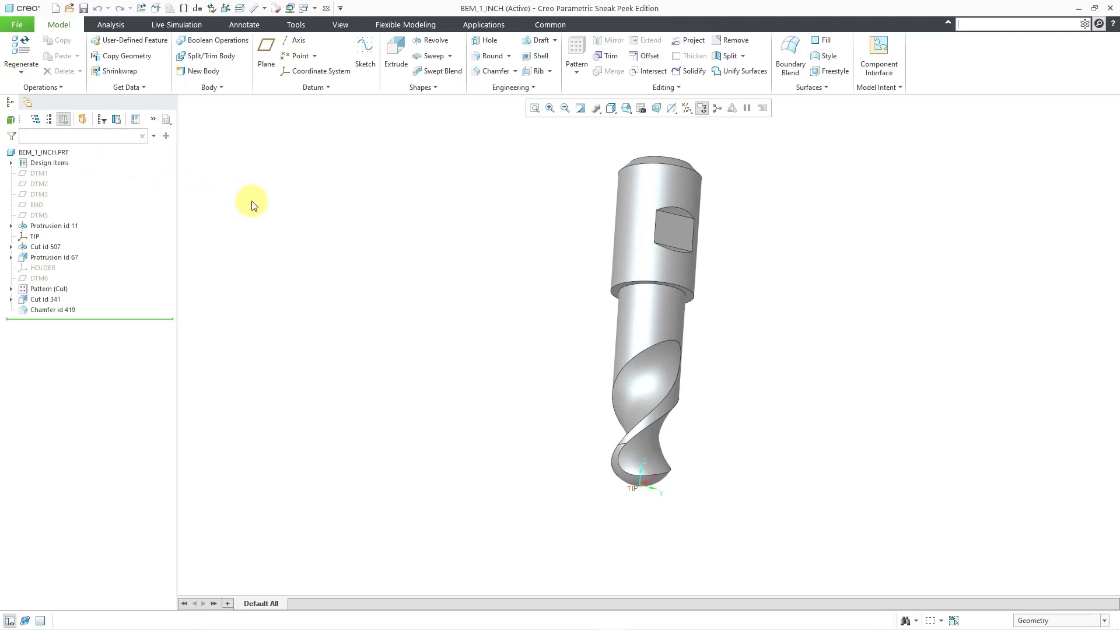
pyautogui.click(68, 225)
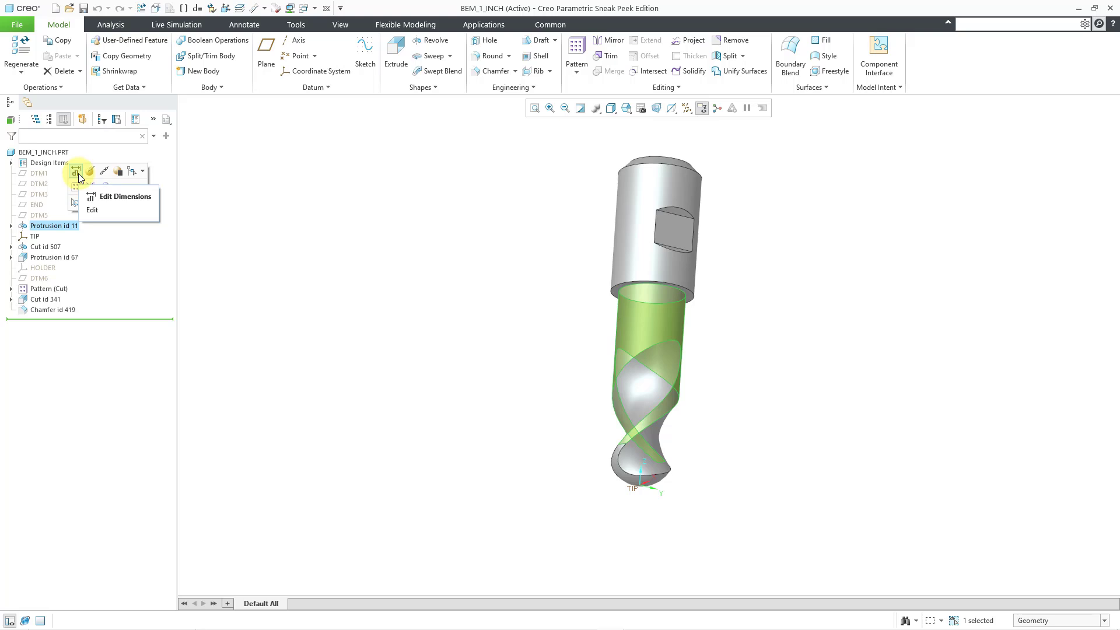
pyautogui.click(77, 173)
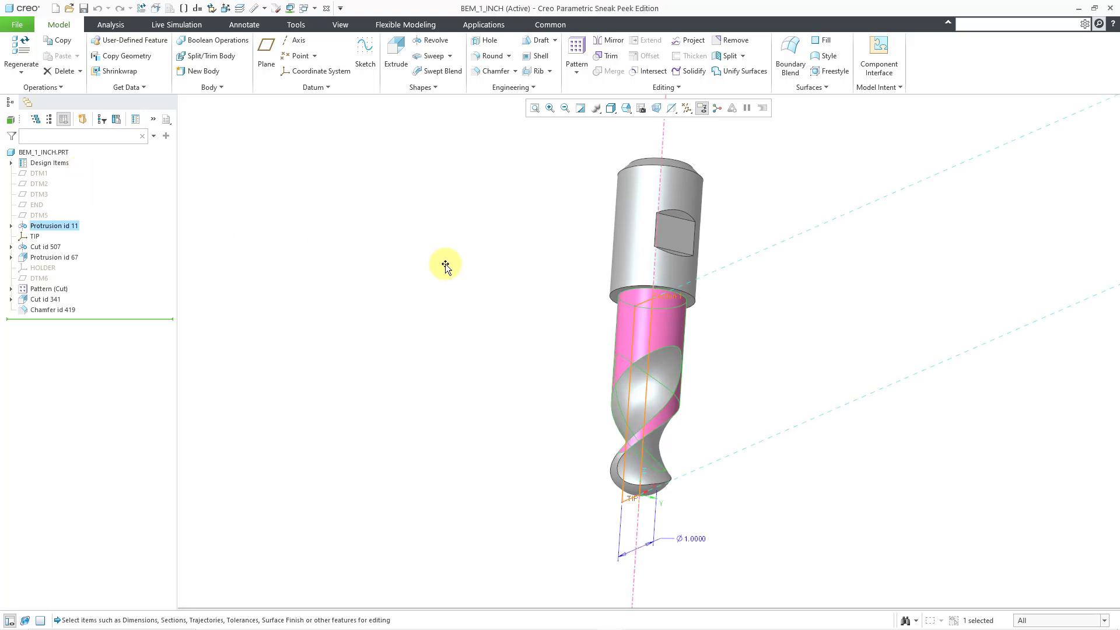
pyautogui.moveTo(672, 279); pyautogui.dragTo(545, 268, button='middle')
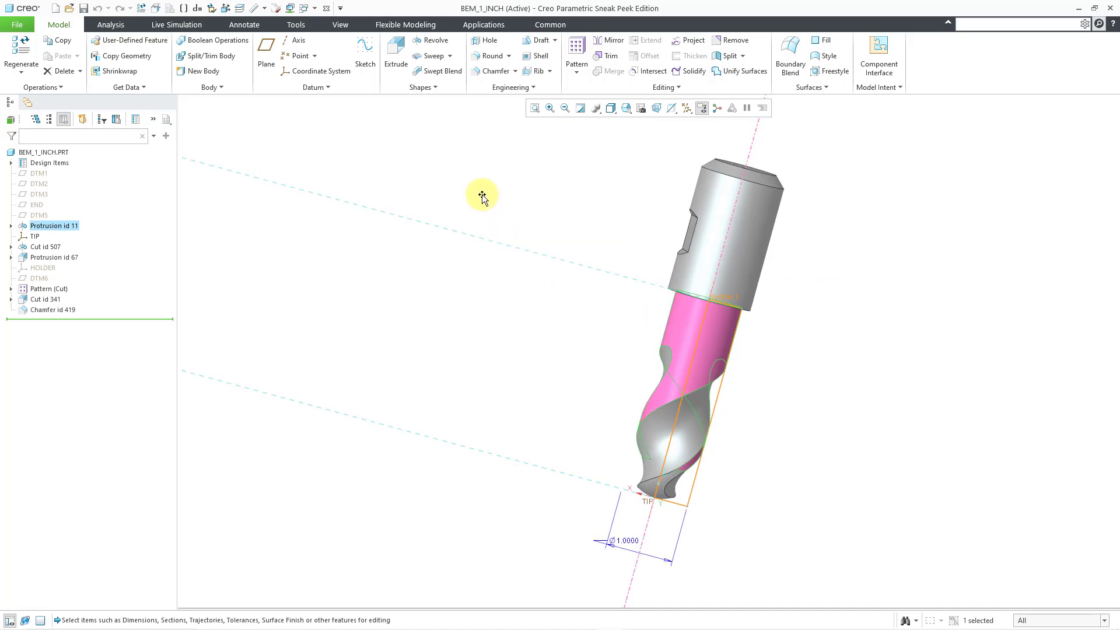
# Switch the dimensions to symbolic names and inspect the name of the cutter's diameter dimension
pyautogui.click(300, 24)
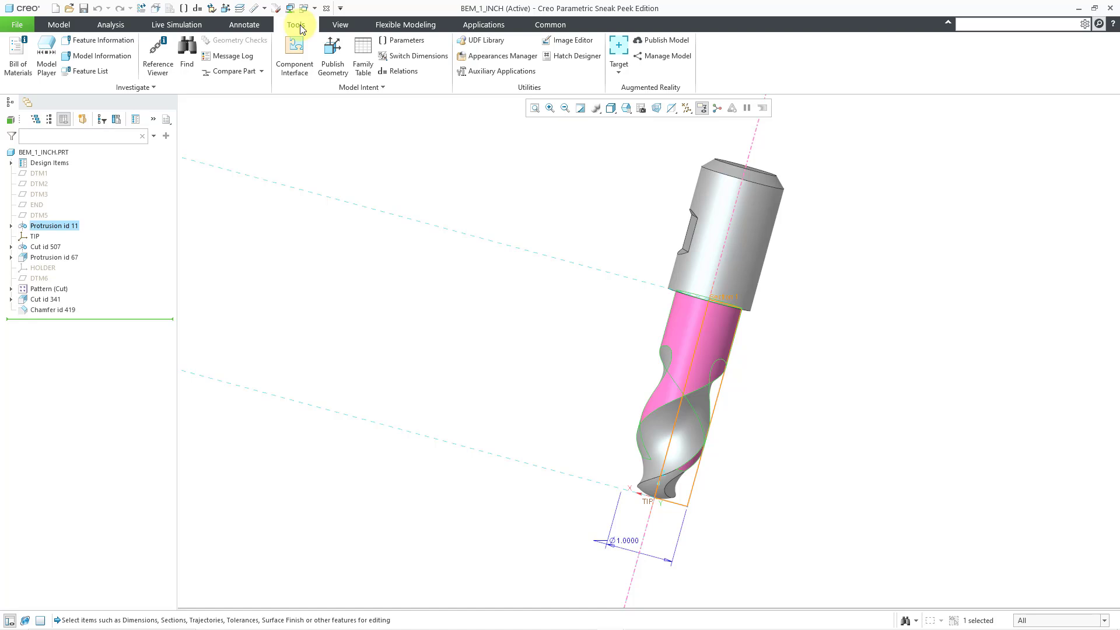
pyautogui.click(418, 56)
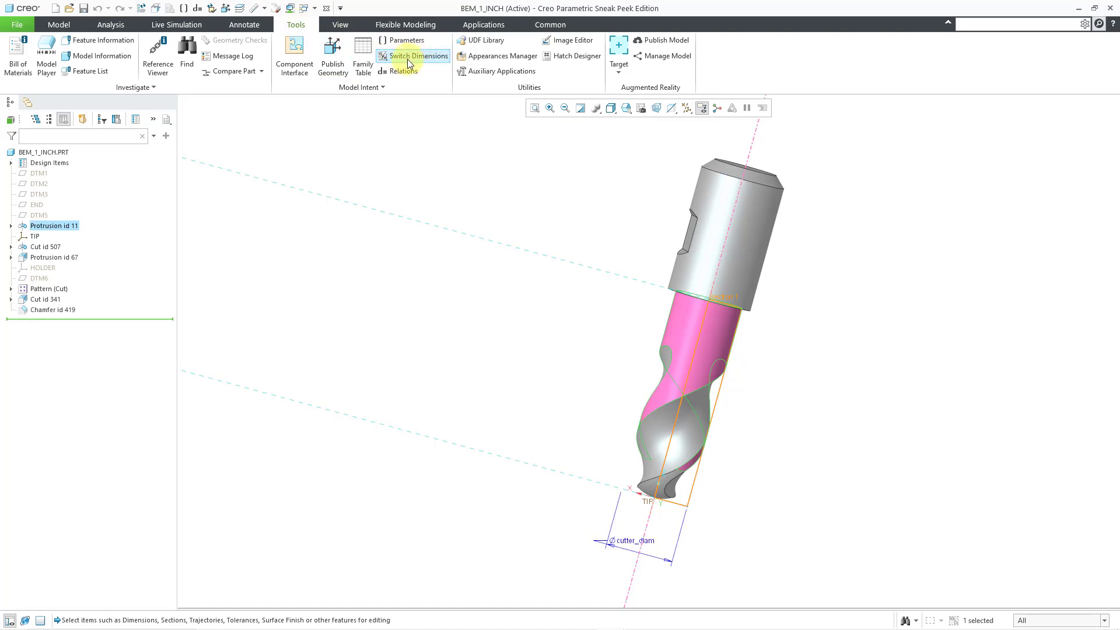
pyautogui.click(625, 543)
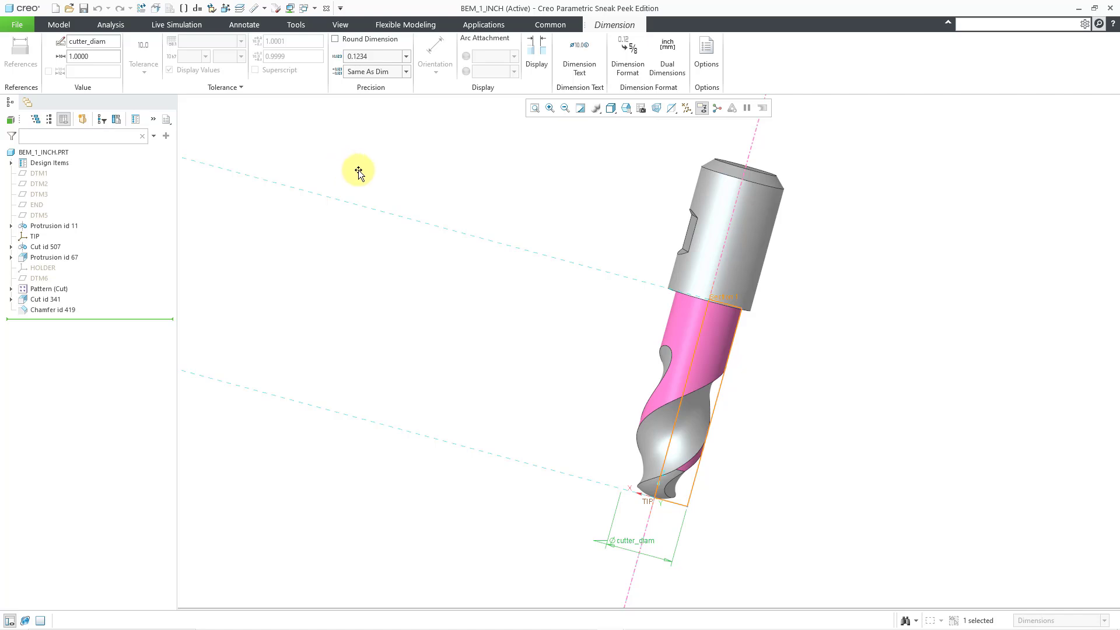
pyautogui.middleClick(359, 170)
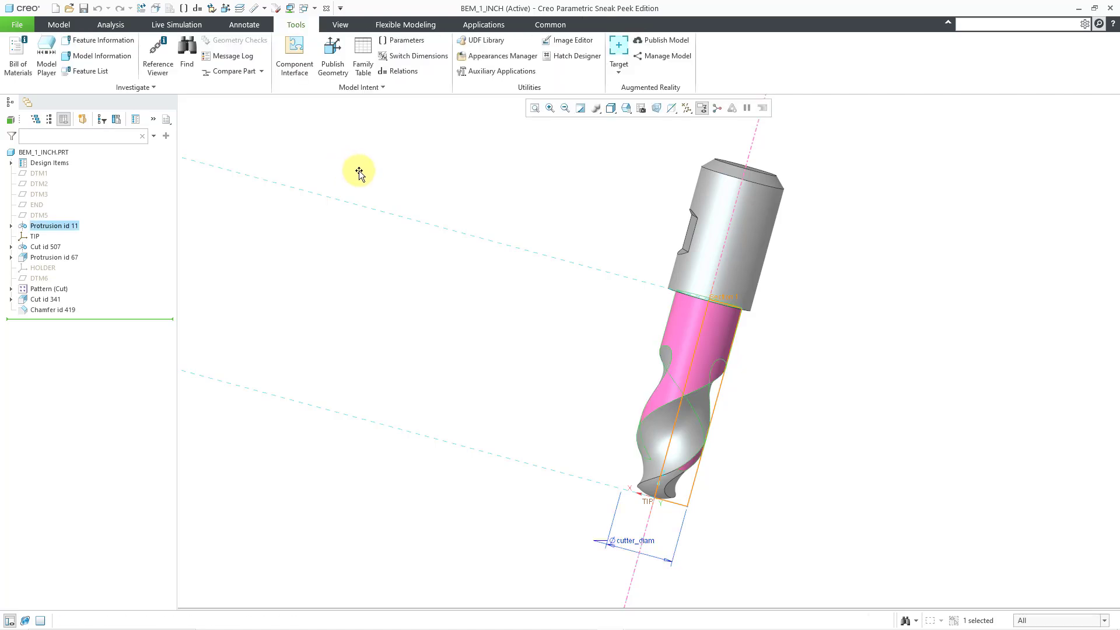
pyautogui.scroll(1, 783, 138)
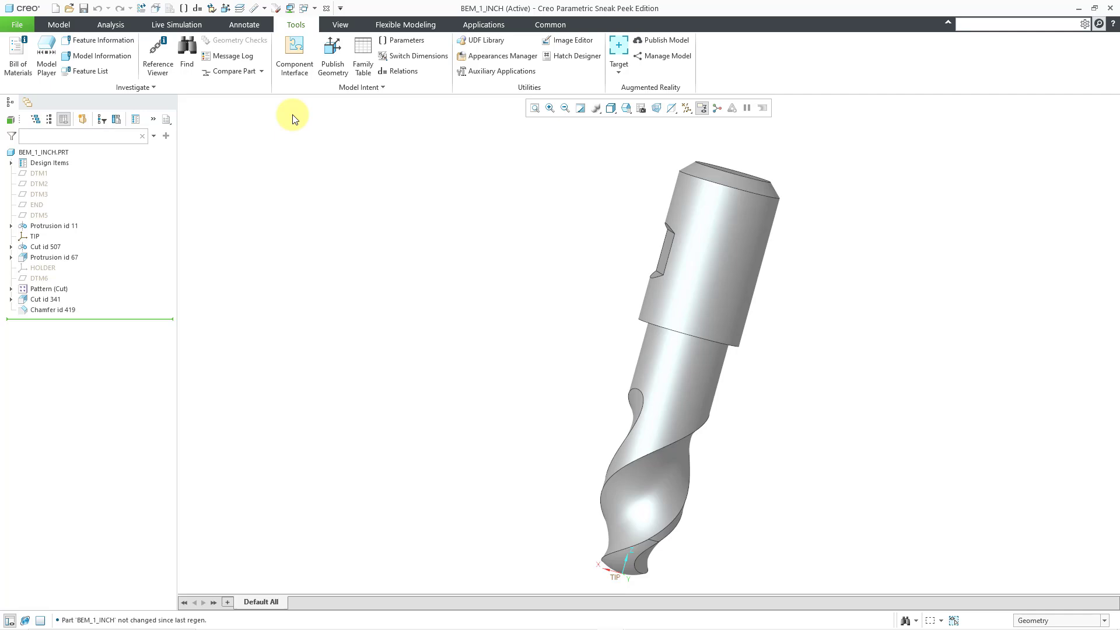
# Review the parameters of the BEM_1_INCH part without changing them, and select the part in its tool assembly
pyautogui.click(408, 40)
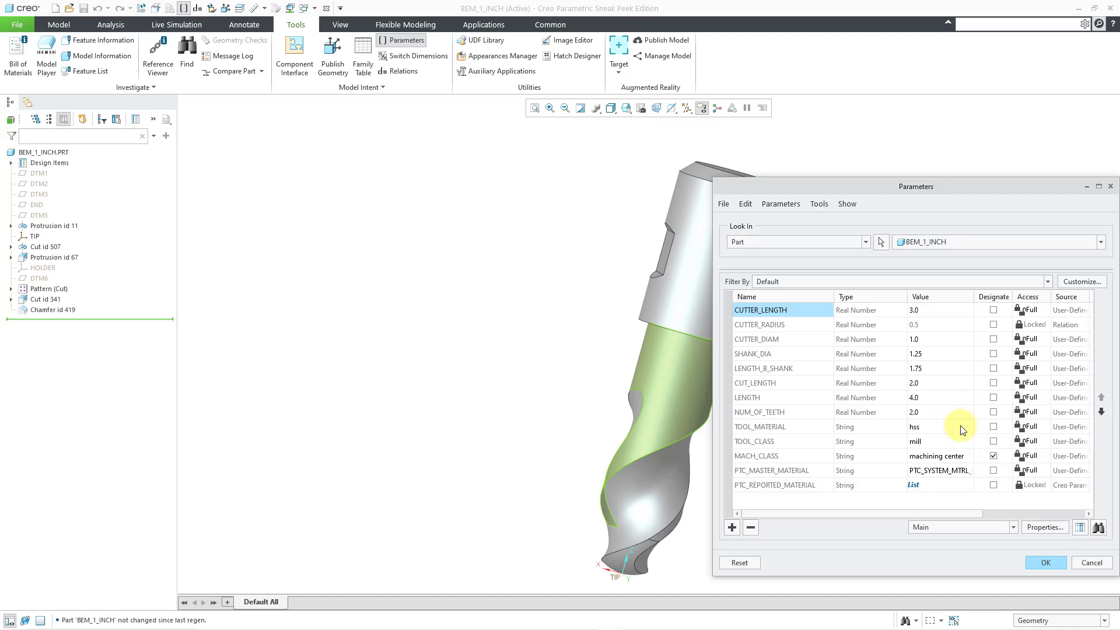
pyautogui.click(1087, 563)
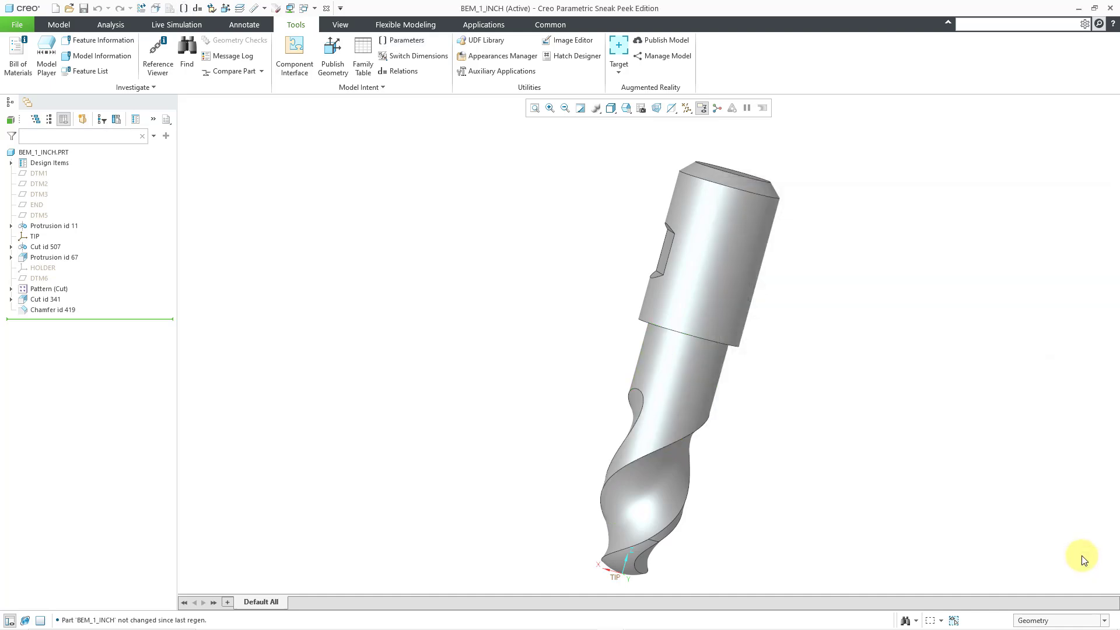
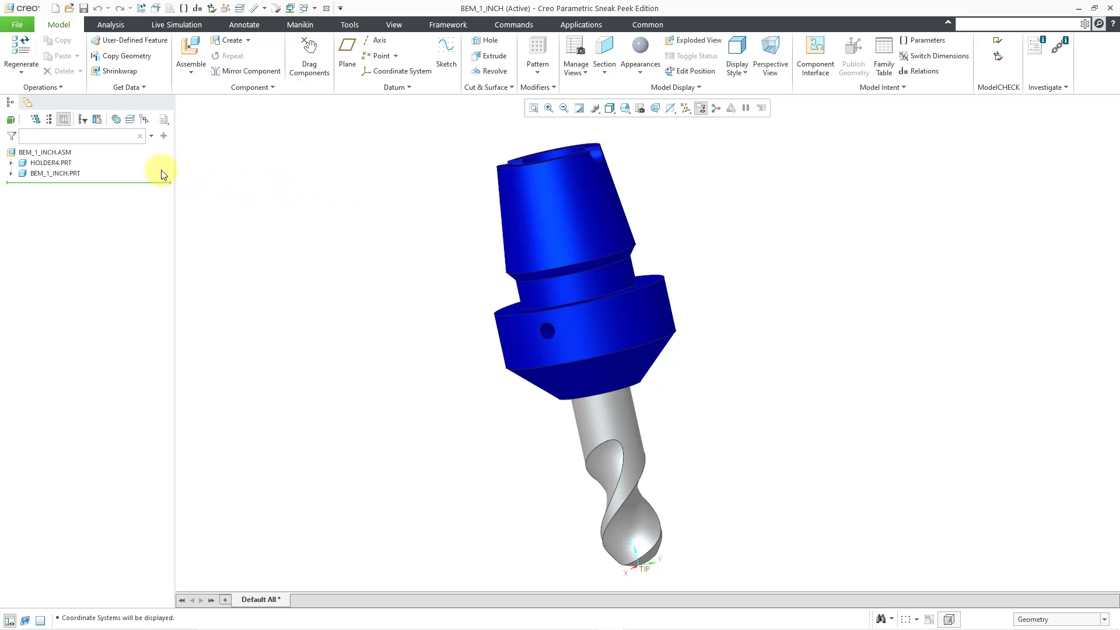
pyautogui.click(70, 174)
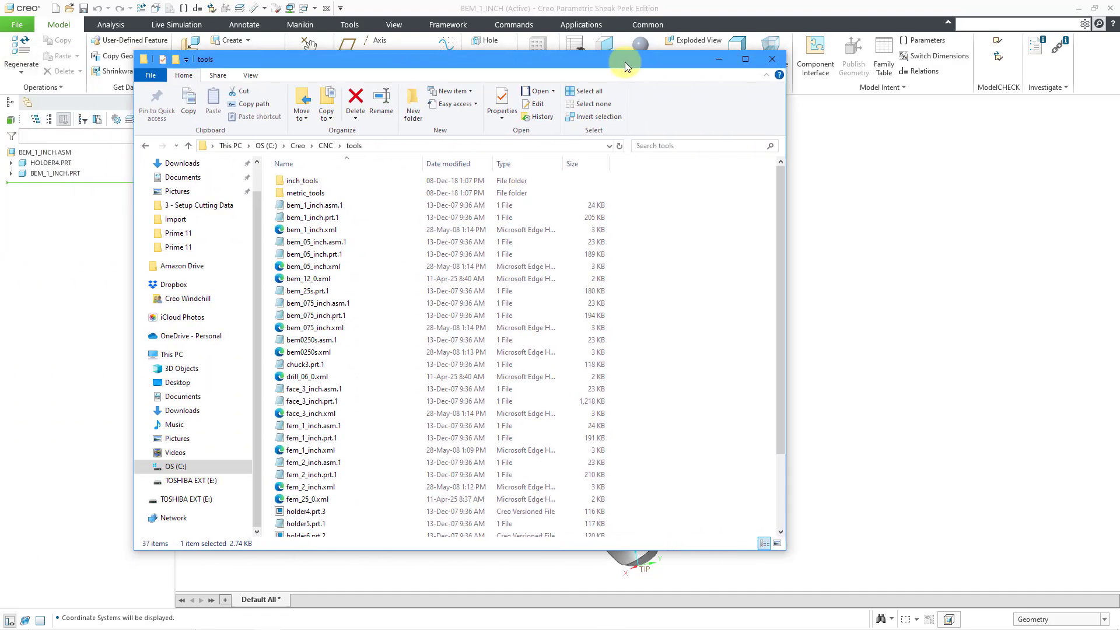
# Open bem_12_0.xml from the CNC tools folder in Notepad++, examine its tool parameters, and put both windows away
pyautogui.moveTo(625, 62); pyautogui.dragTo(717, 82)
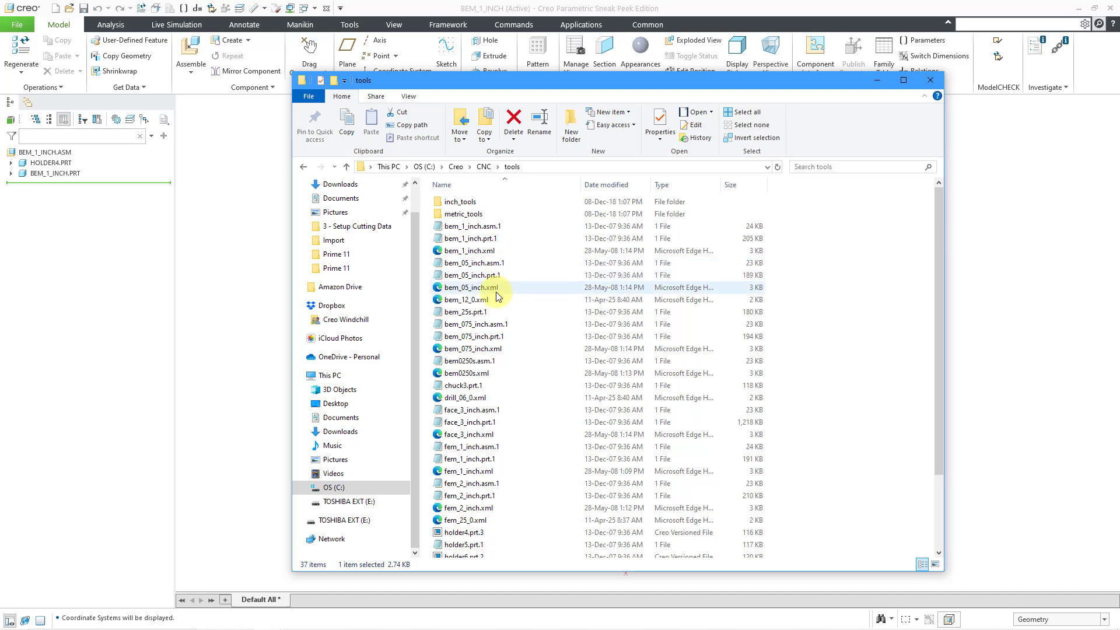
pyautogui.click(474, 304)
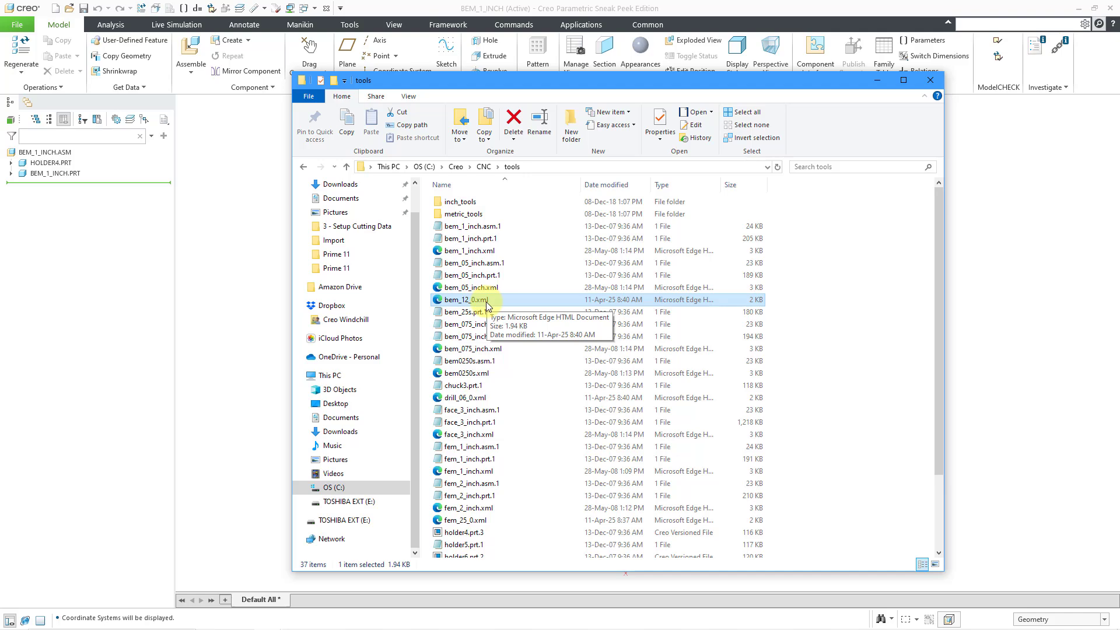
pyautogui.rightClick(487, 304)
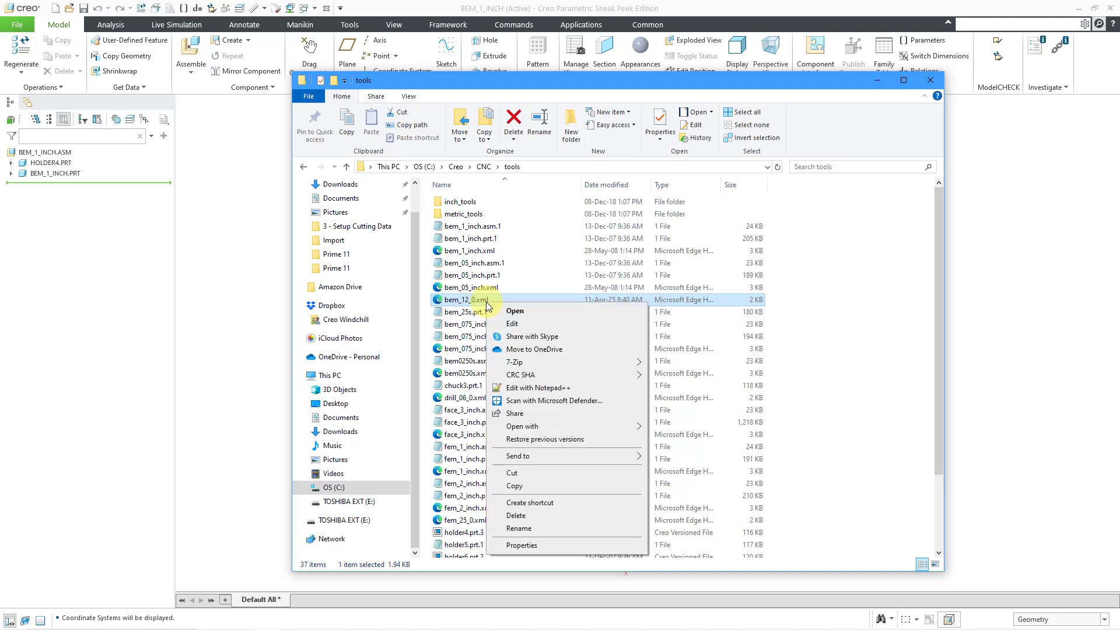
pyautogui.click(540, 389)
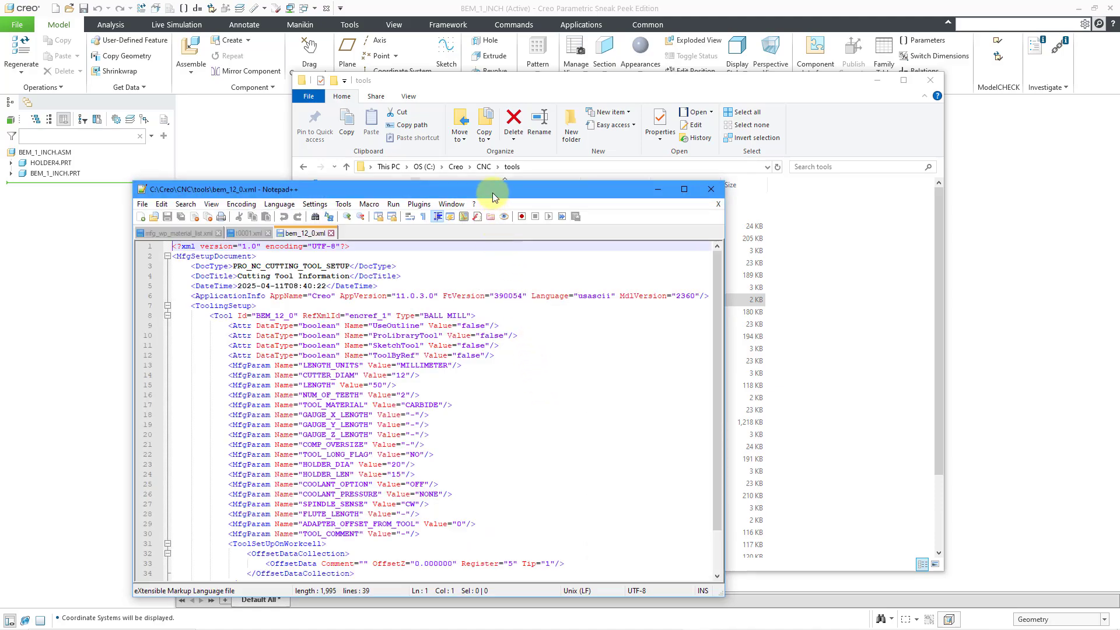
pyautogui.moveTo(492, 193); pyautogui.dragTo(677, 125)
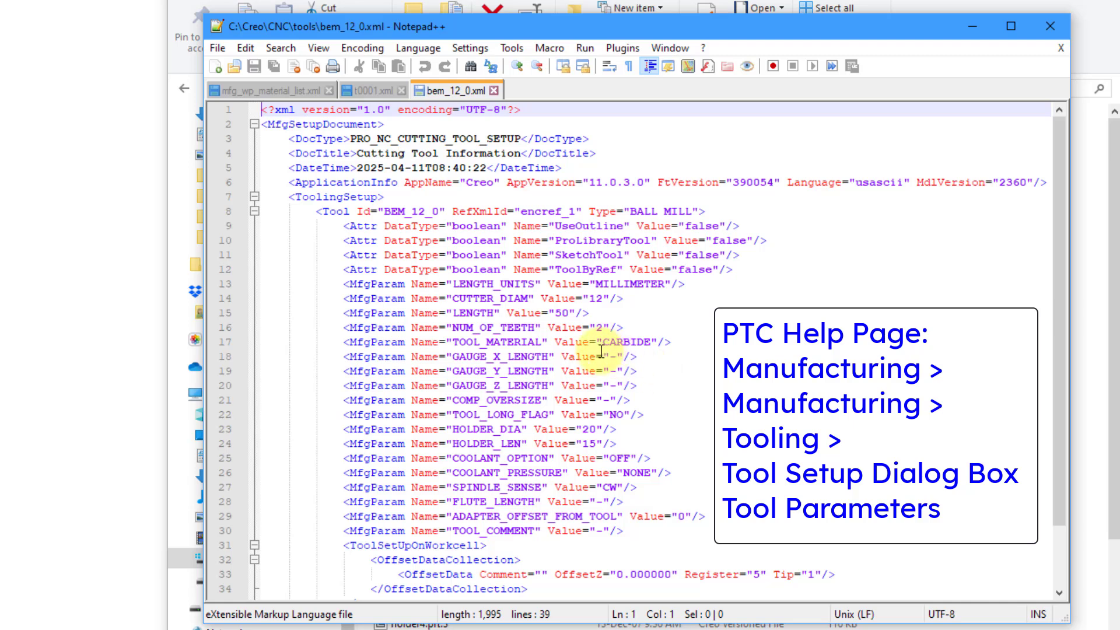
pyautogui.scroll(-1, 600, 352)
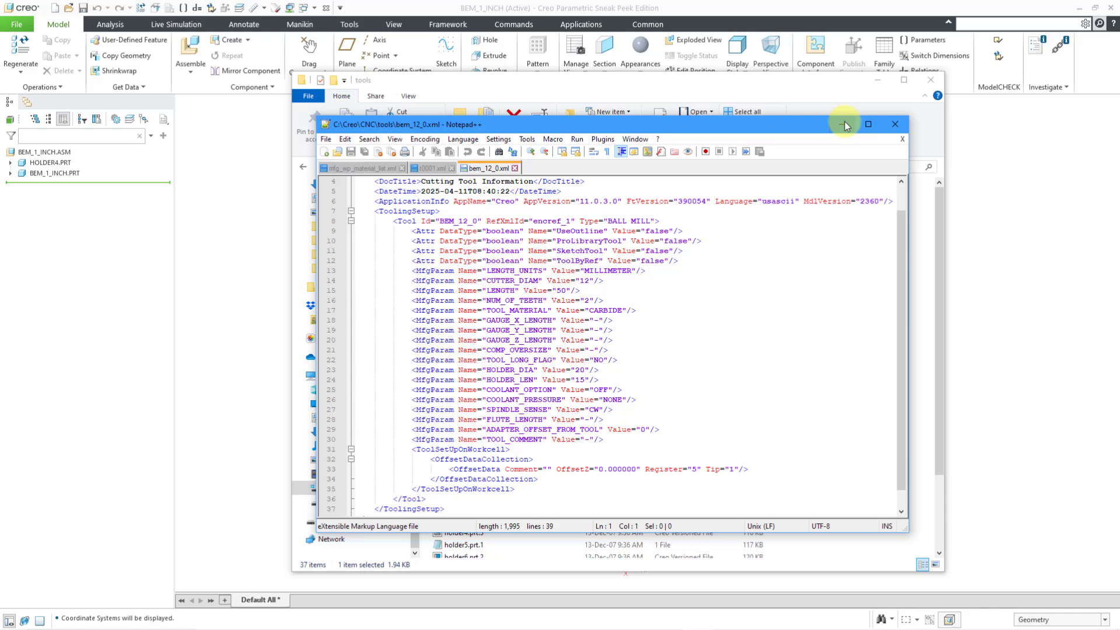
pyautogui.click(1050, 25)
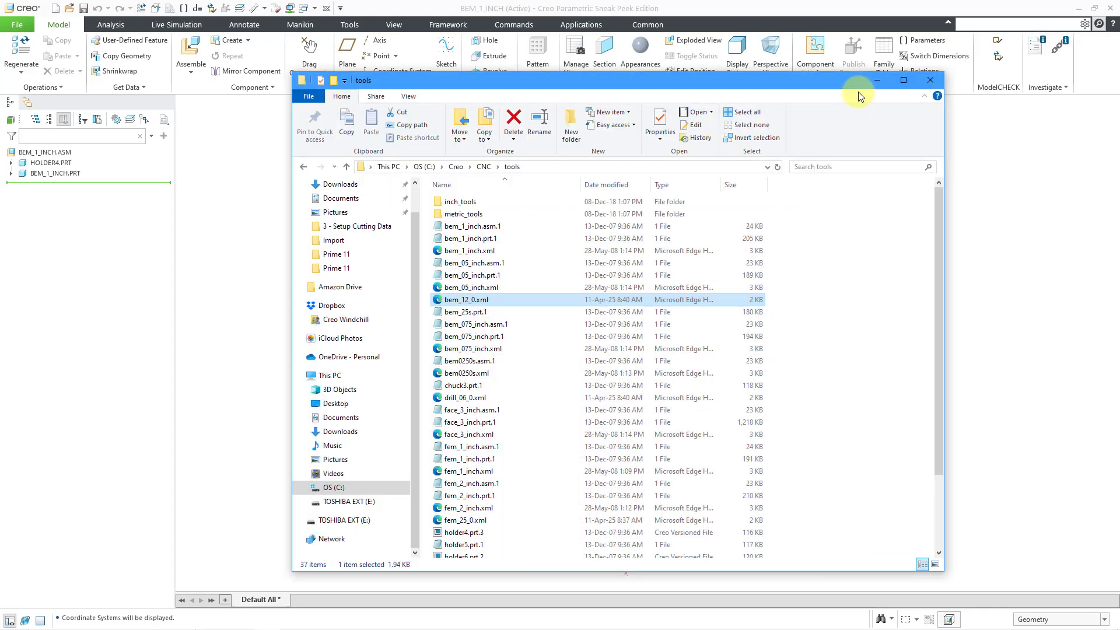
pyautogui.click(877, 81)
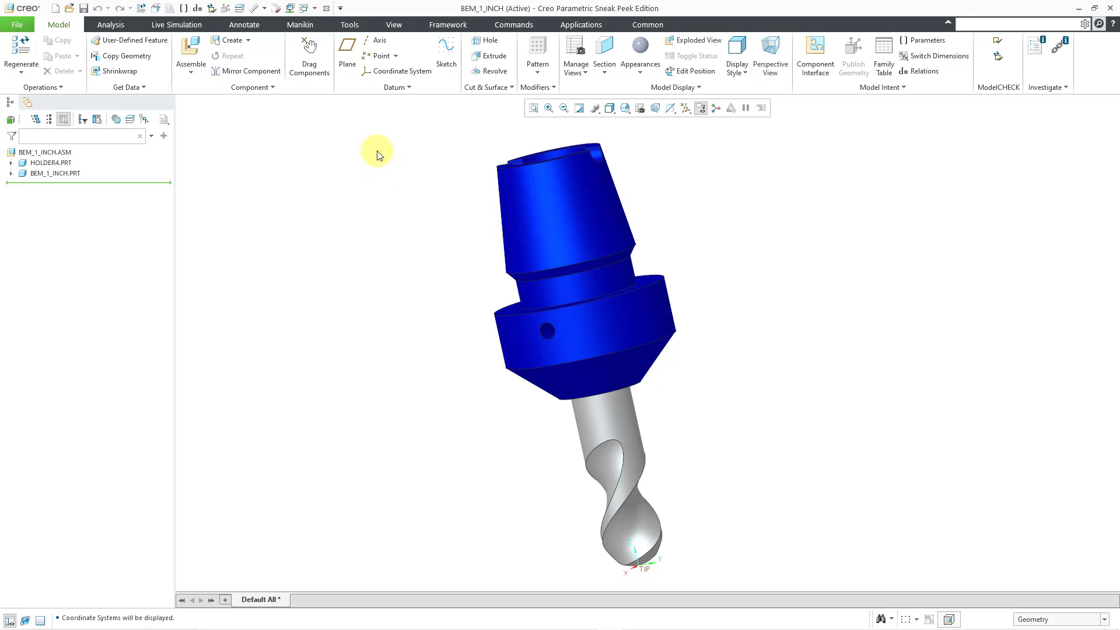
# Switch to the CNC_DRILL_12MM.ASM model
pyautogui.click(314, 8)
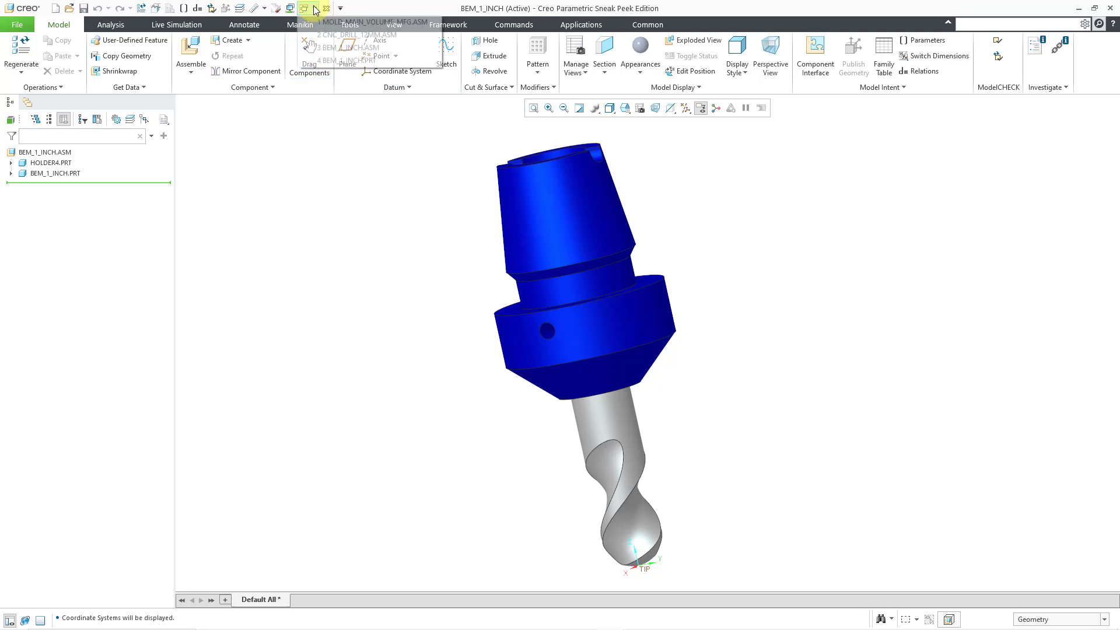
pyautogui.click(338, 34)
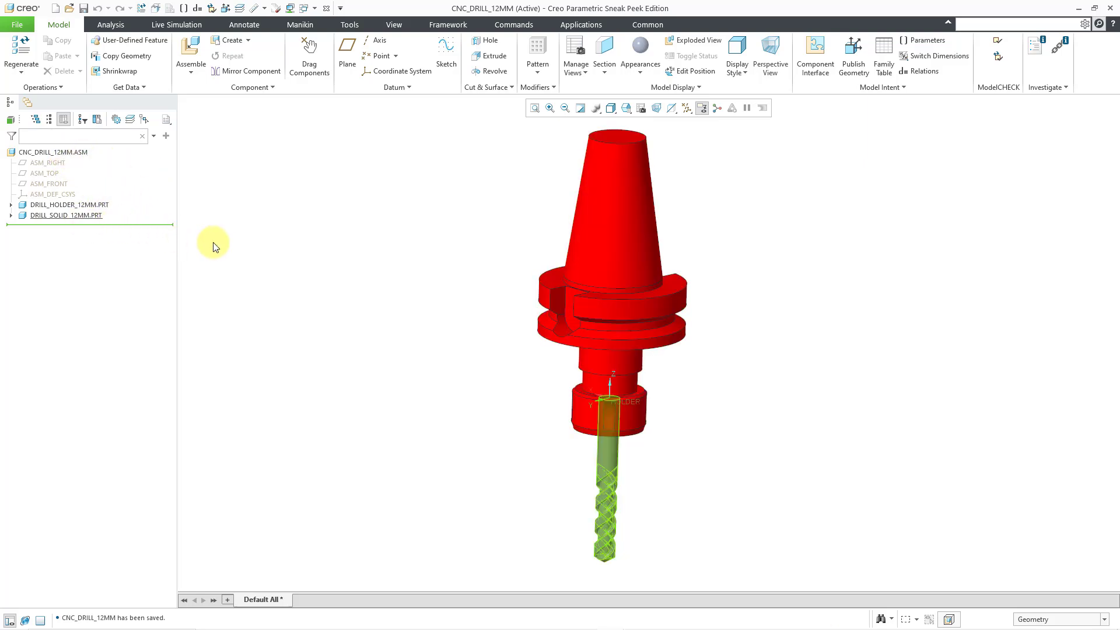
# Open the DRILL_SOLID_12MM part from the assembly and display its datum planes DTM1, DTM2 and DTM3
pyautogui.click(93, 217)
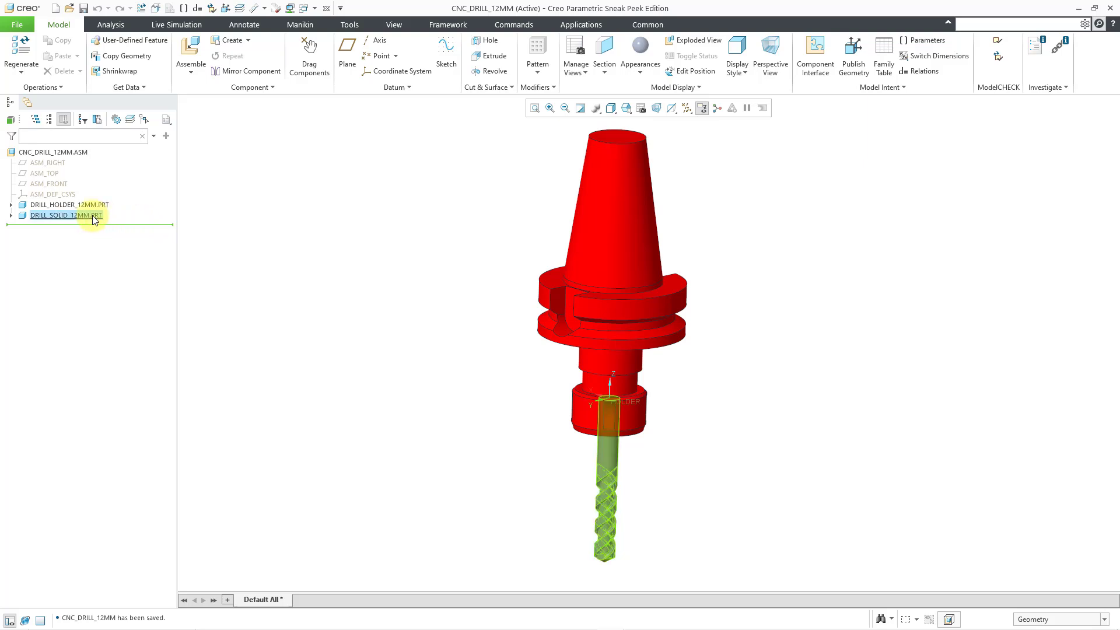
pyautogui.click(119, 185)
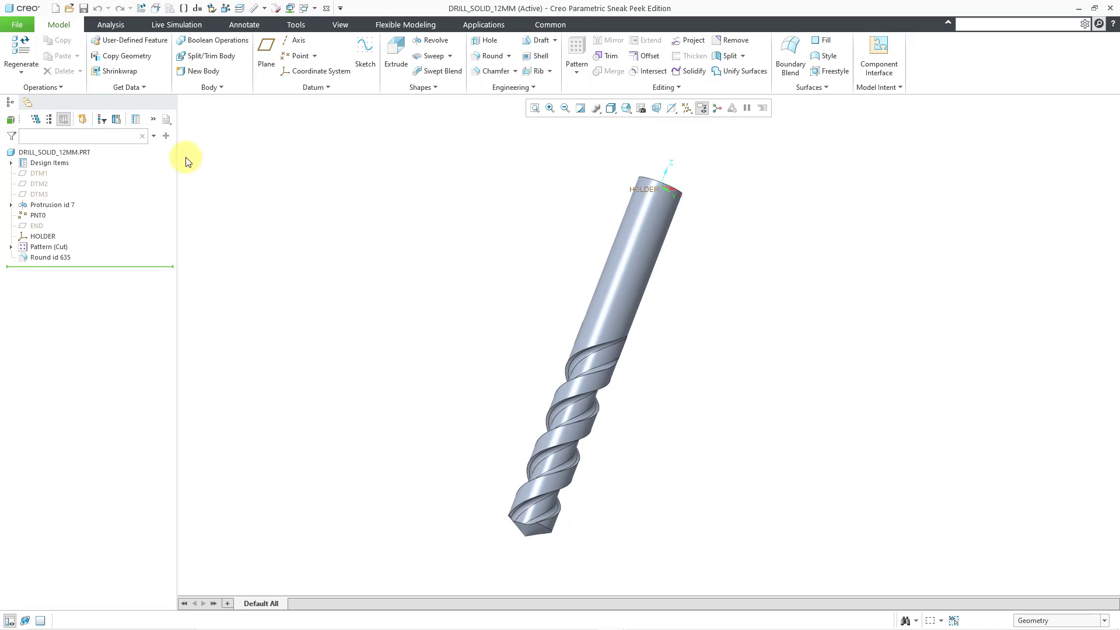
pyautogui.click(40, 173)
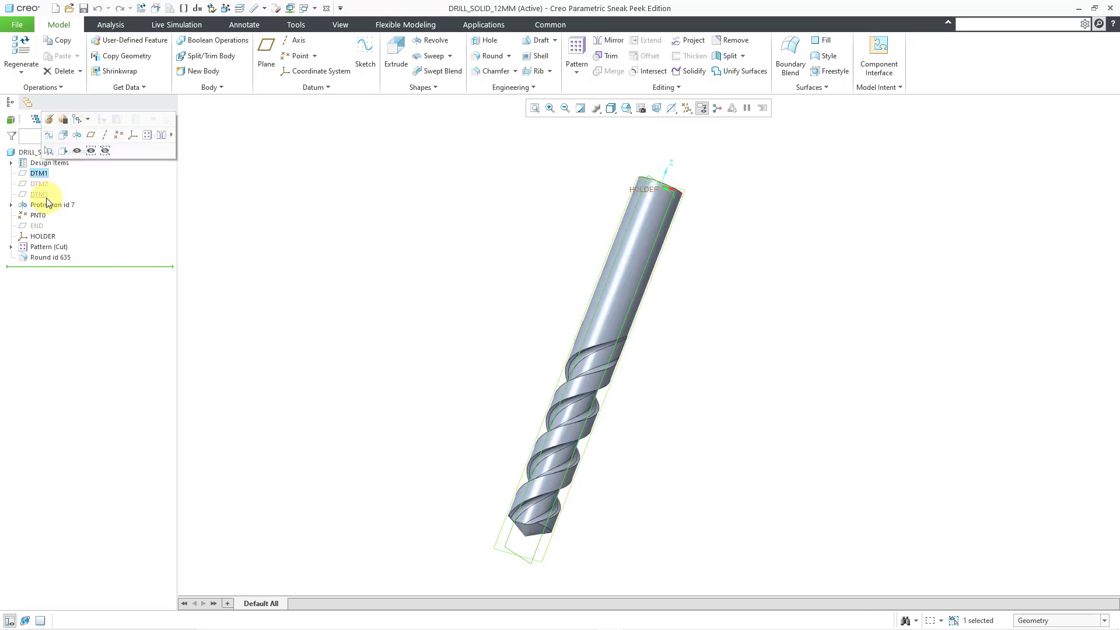
pyautogui.keyDown('shift'); pyautogui.click(40, 195); pyautogui.keyUp('shift')
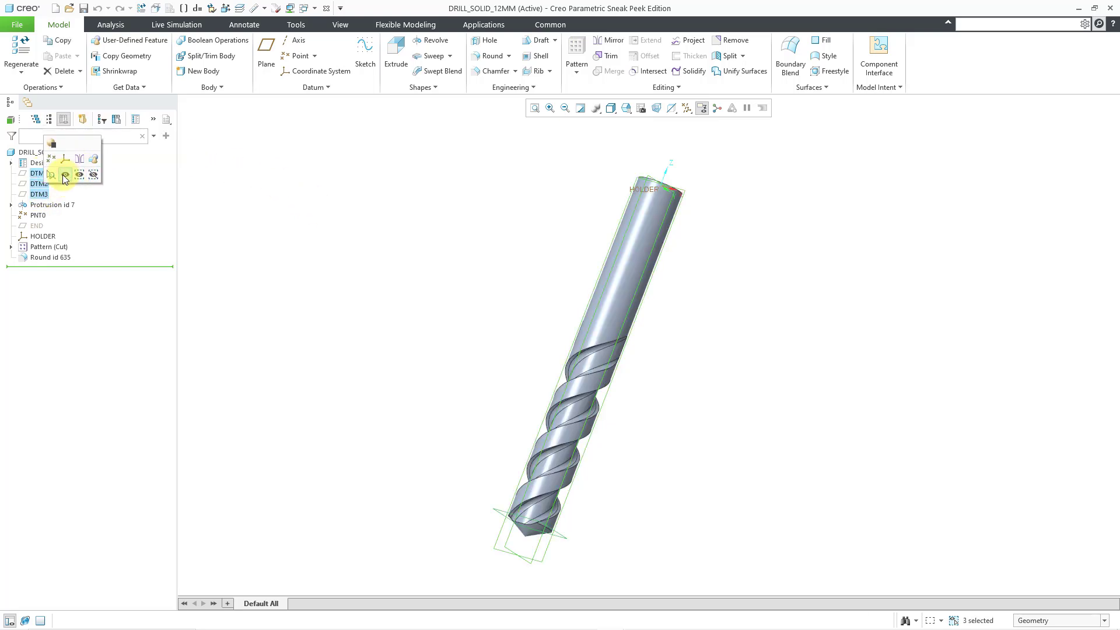
pyautogui.click(375, 215)
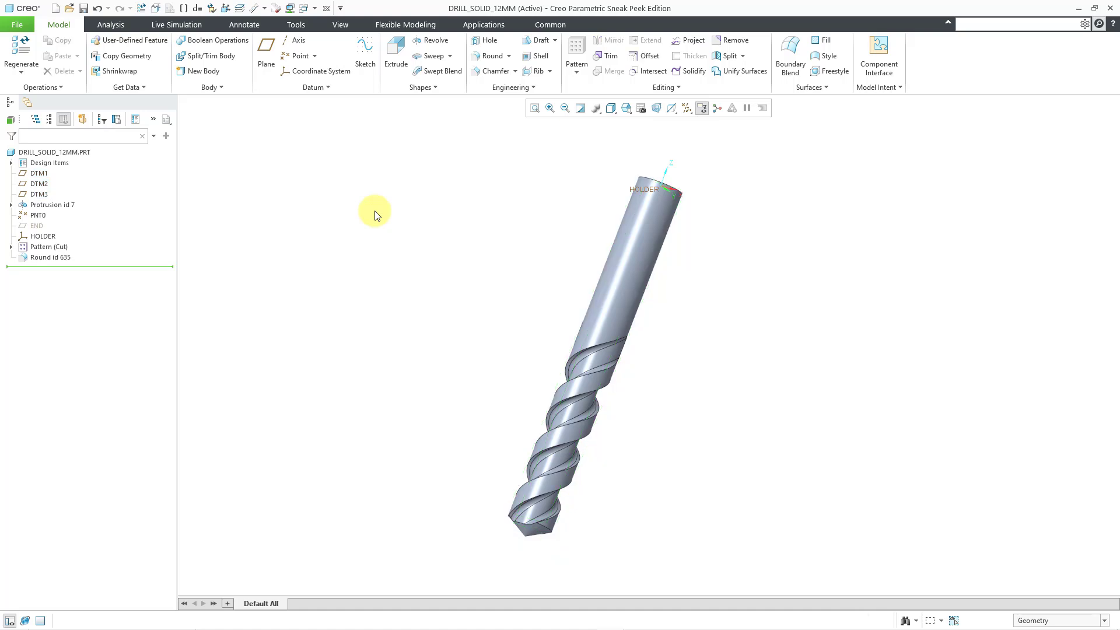
pyautogui.click(687, 111)
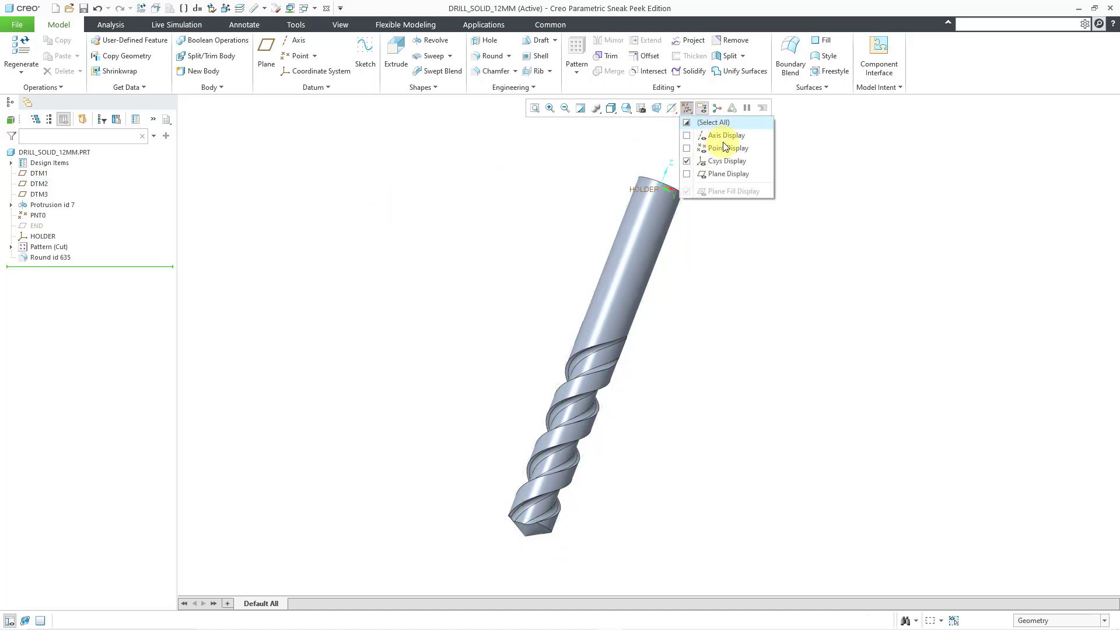
pyautogui.click(729, 175)
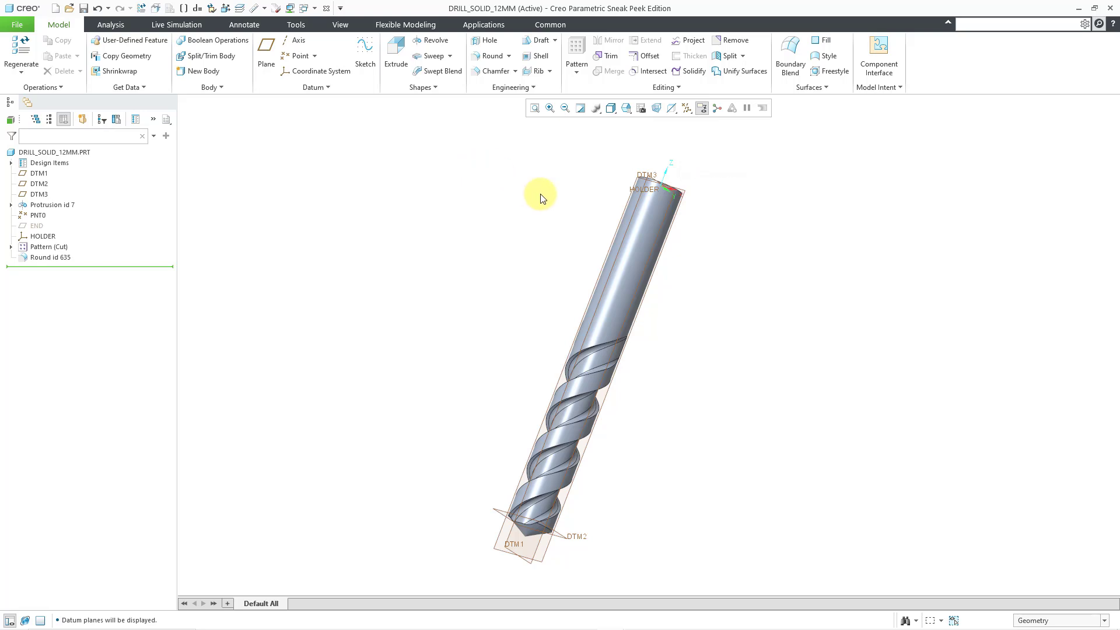
# Start a new coordinate system with its origin on the vertex at the drill's pointed tip
pyautogui.moveTo(574, 214)
pyautogui.mouseDown(button='middle')
pyautogui.moveTo(550, 233)
pyautogui.moveTo(519, 227)
pyautogui.mouseUp(button='middle')
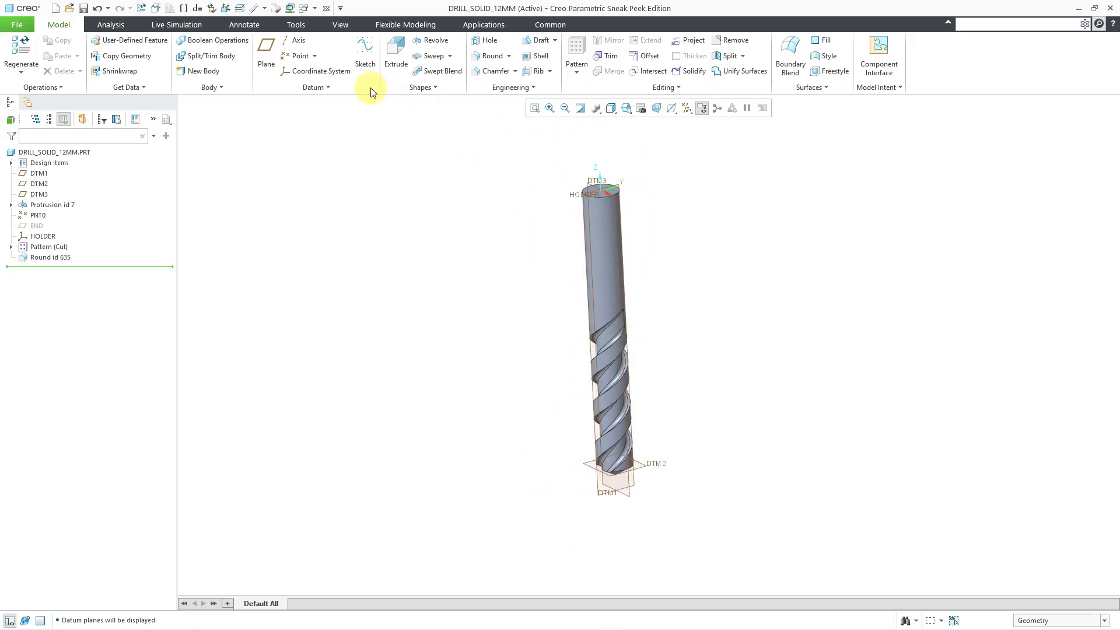
pyautogui.click(313, 75)
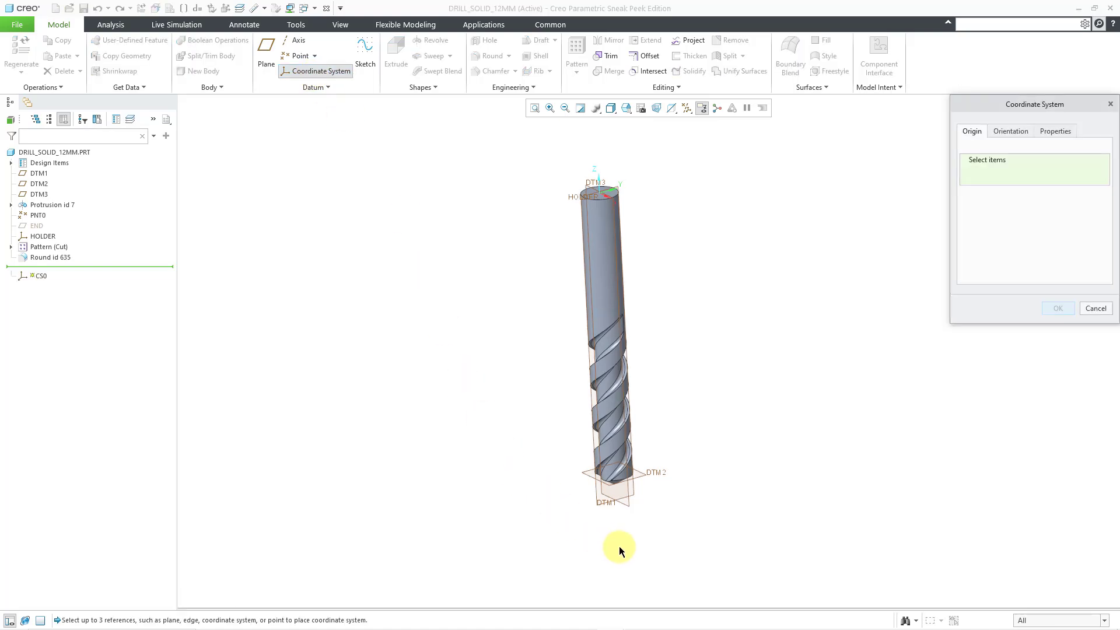
pyautogui.scroll(-5, 610, 490)
pyautogui.scroll(-3, 613, 493)
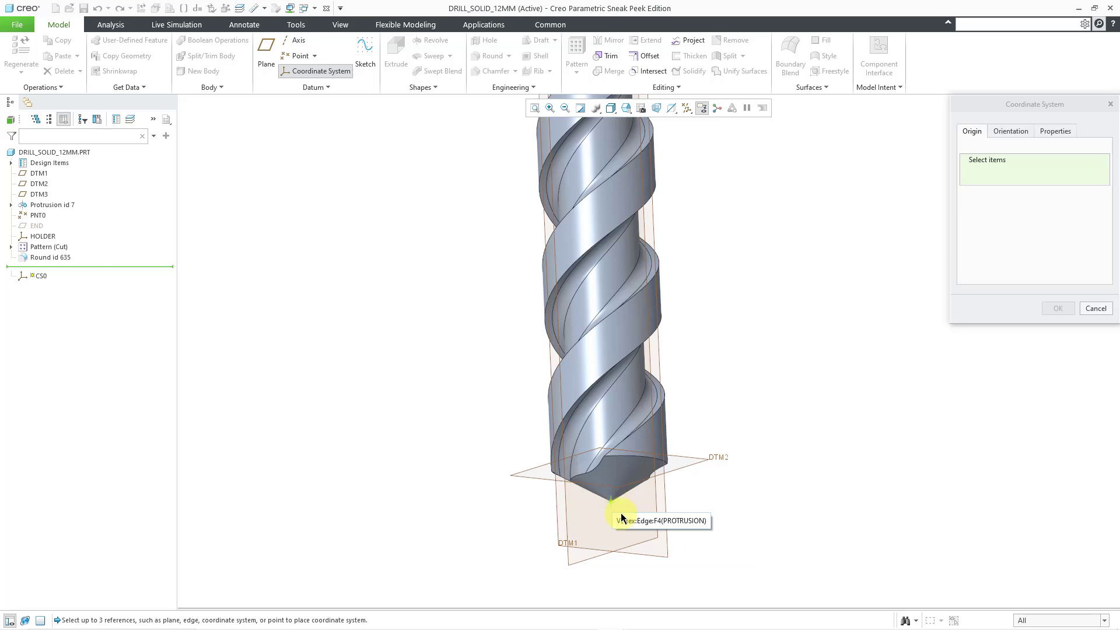
pyautogui.click(611, 503)
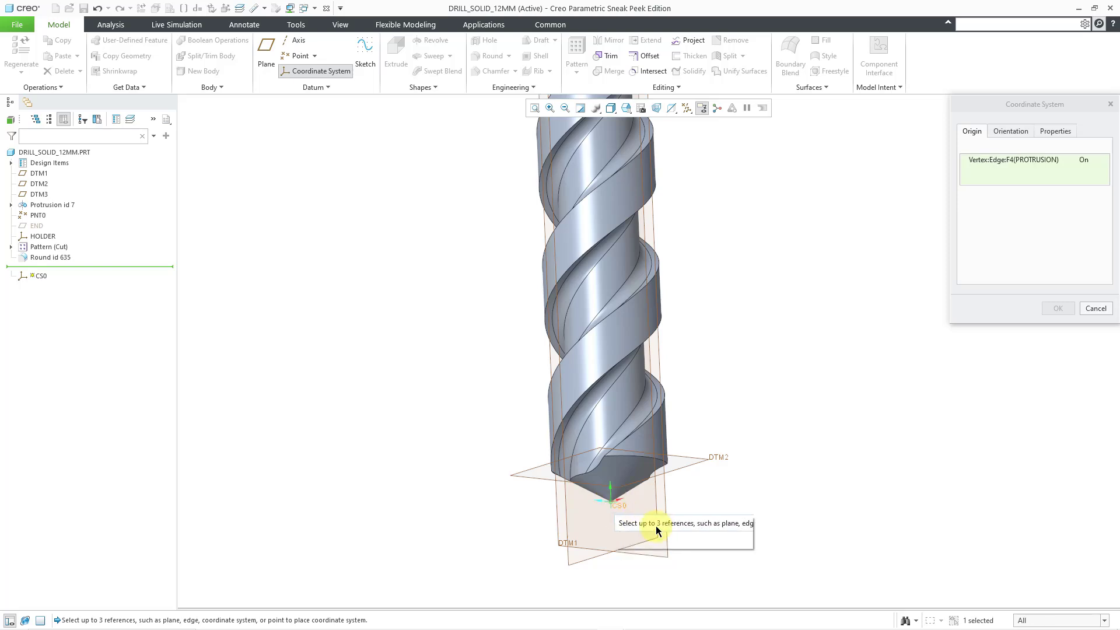
# Try to use plane DTM2 as the first orientation reference of the coordinate system
pyautogui.scroll(2, 783, 308)
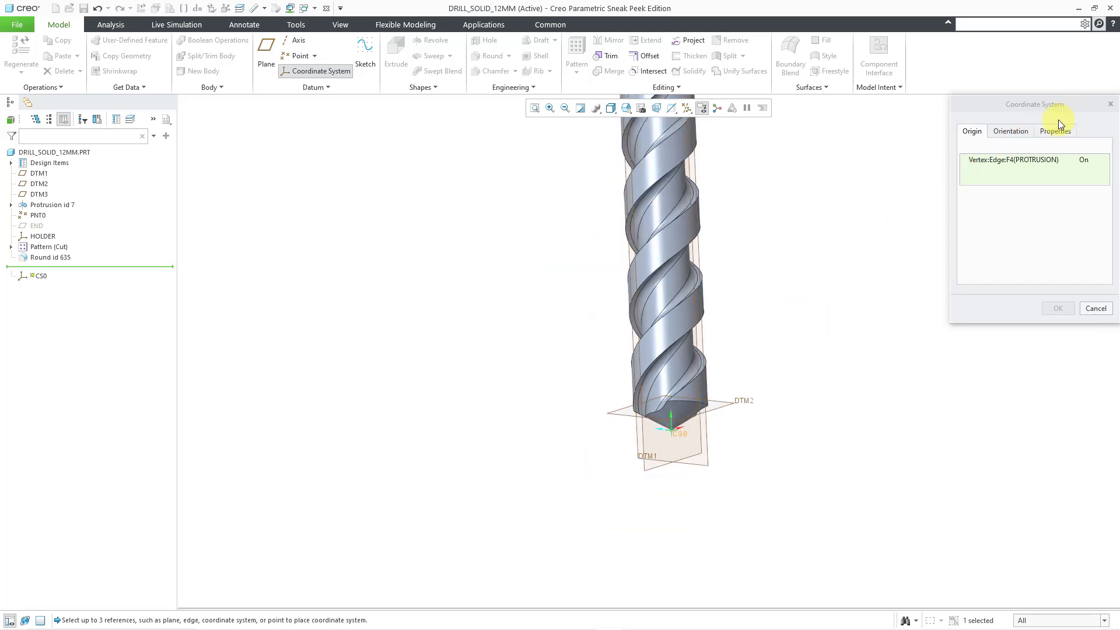
pyautogui.click(1010, 131)
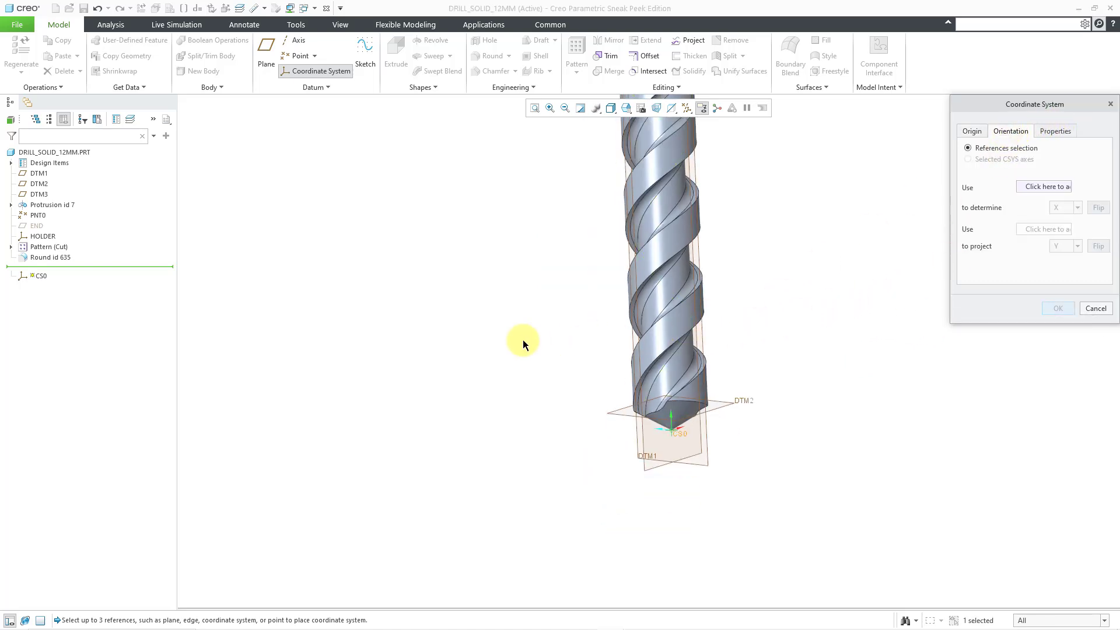
pyautogui.scroll(1, 518, 342)
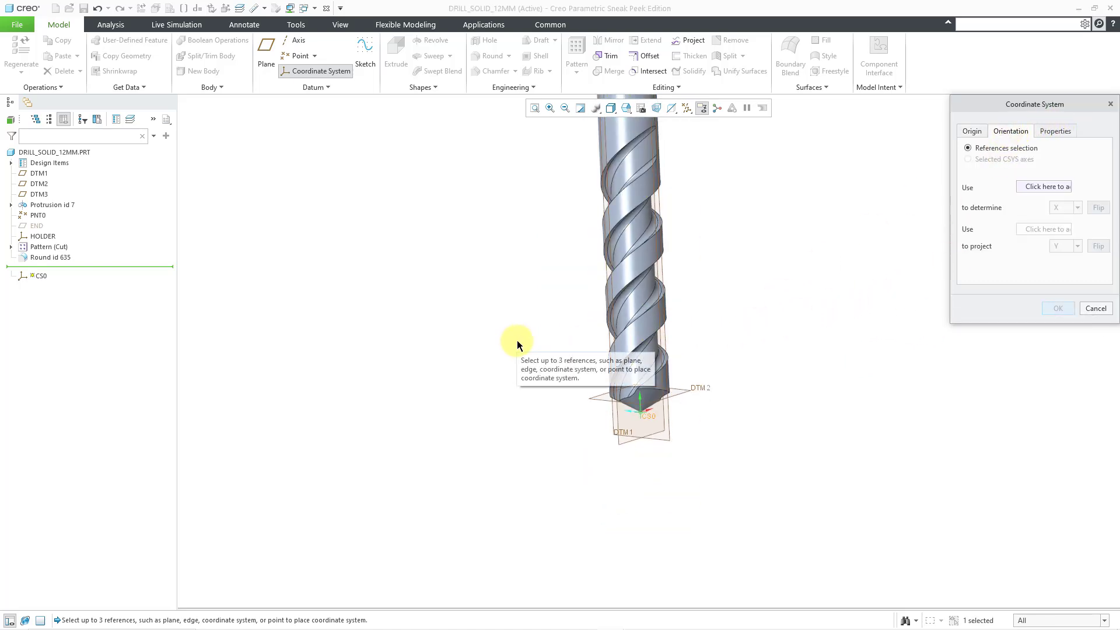
pyautogui.click(698, 391)
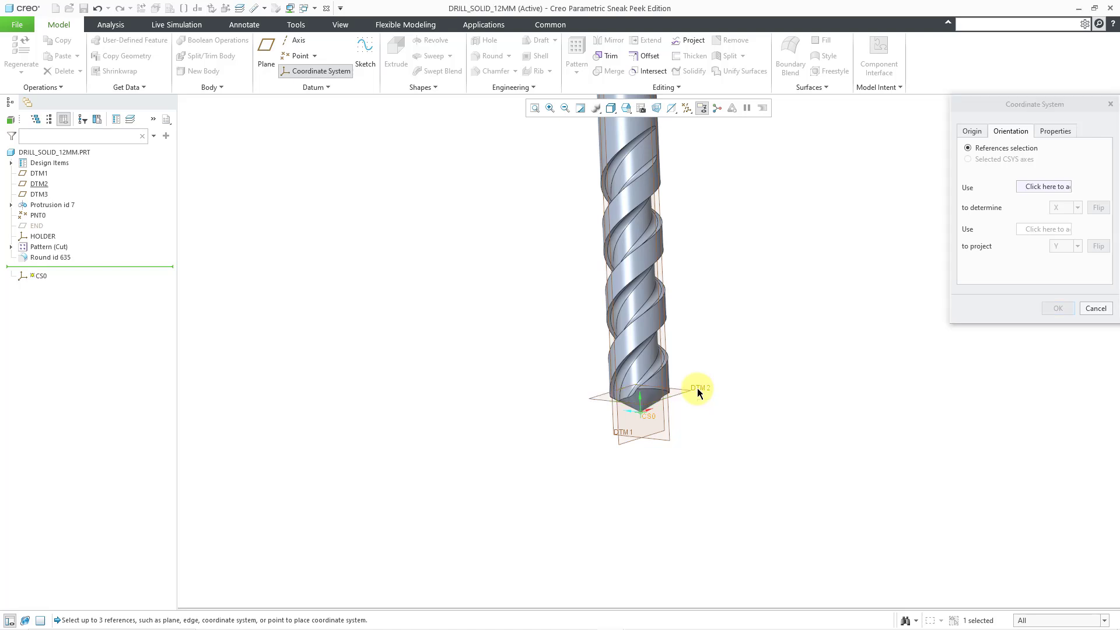
# Remove DTM2 from the coordinate system's origin references and place the origin on the drill's tip vertex again
pyautogui.click(972, 133)
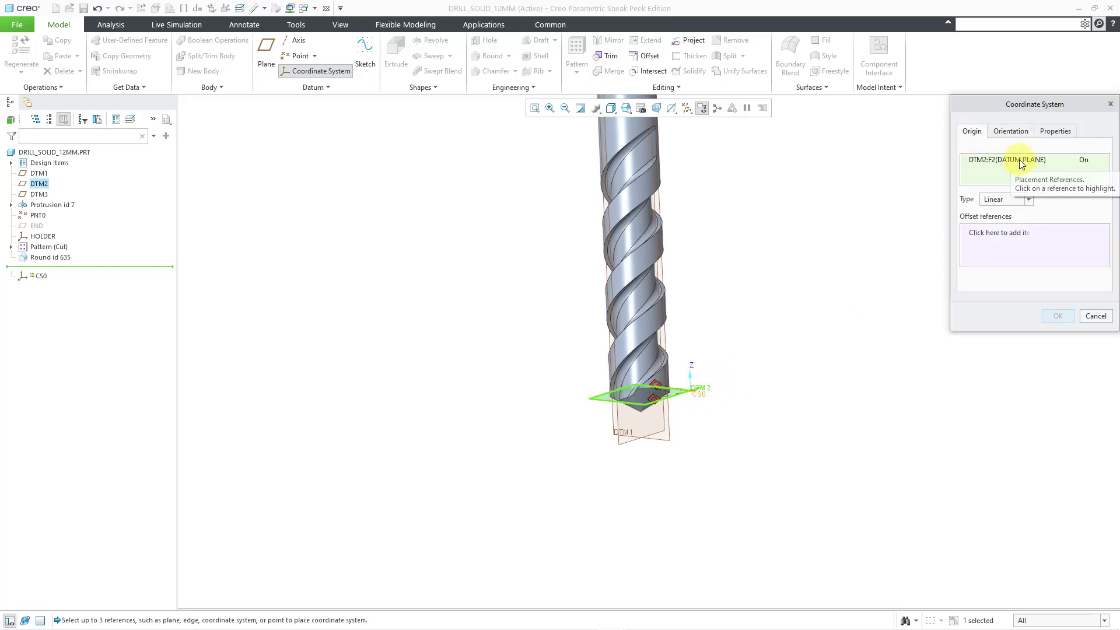
pyautogui.rightClick(1021, 164)
pyautogui.click(1050, 166)
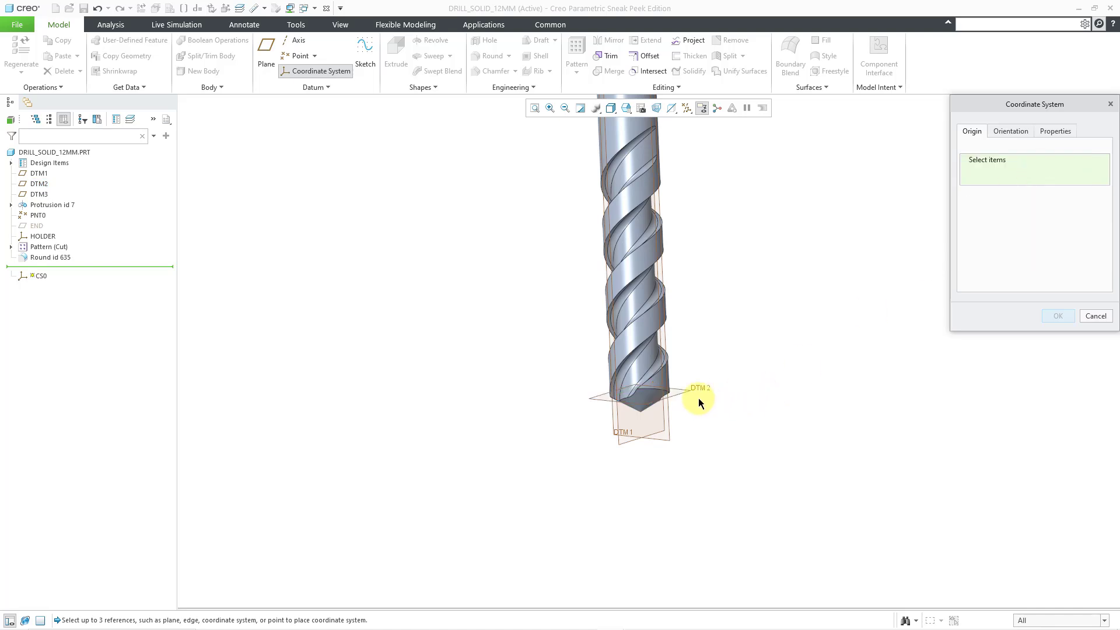
pyautogui.click(643, 416)
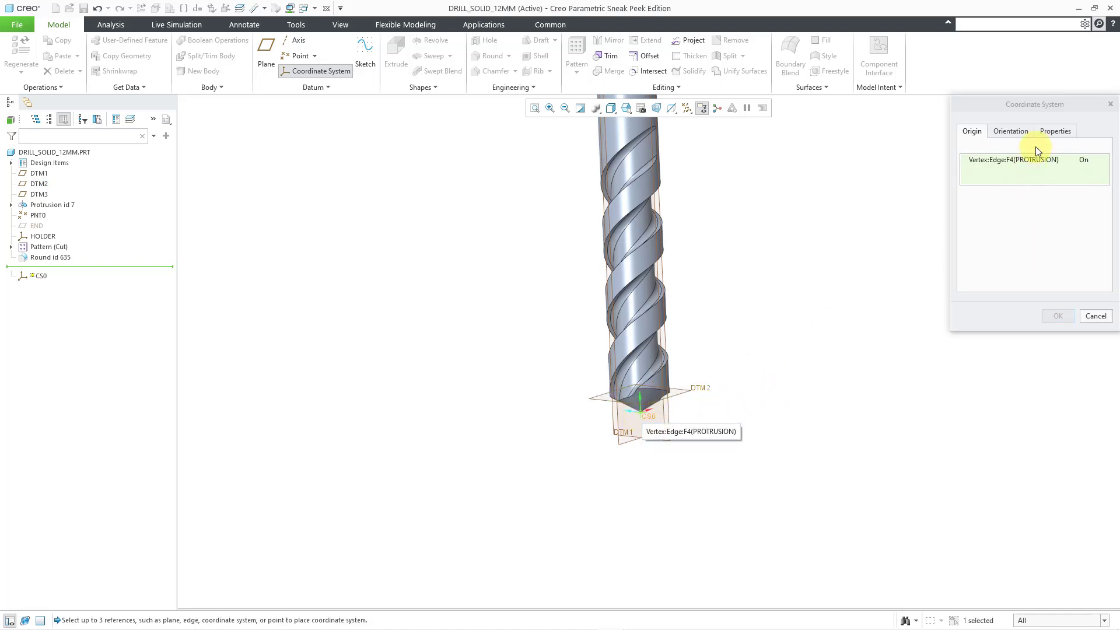
# Orient the coordinate system by using plane DTM2 to determine its Z axis
pyautogui.click(1019, 132)
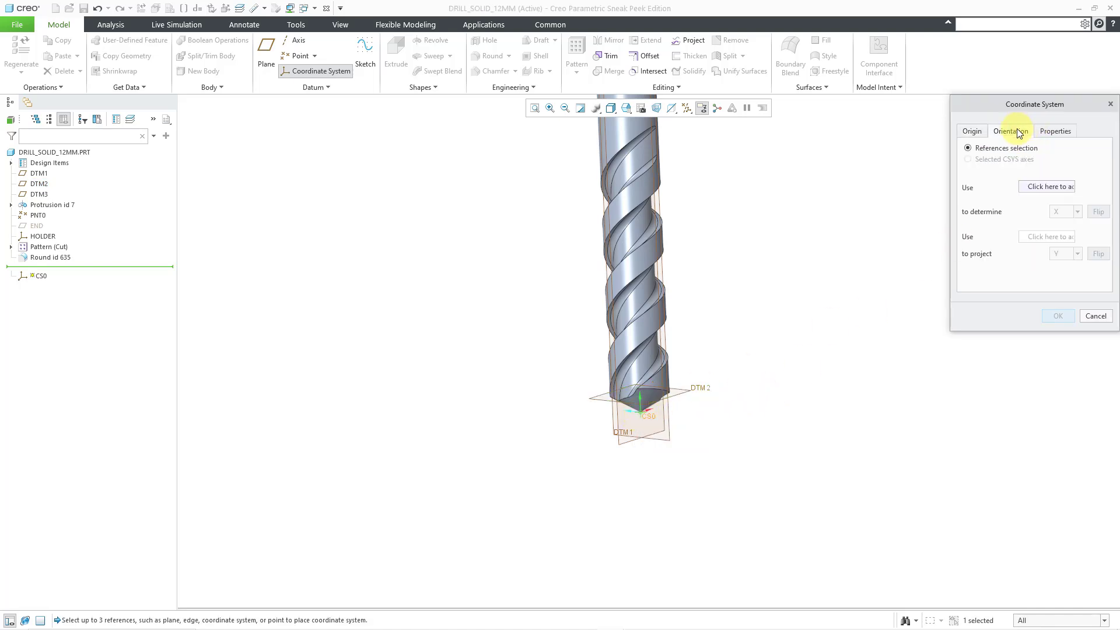
pyautogui.click(1038, 188)
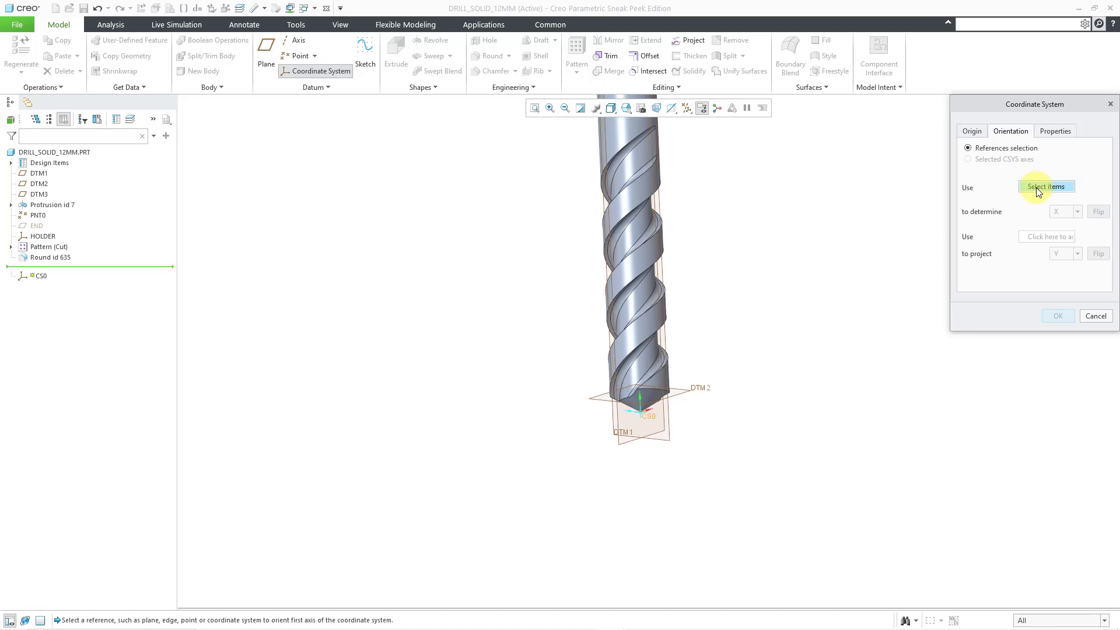
pyautogui.click(701, 389)
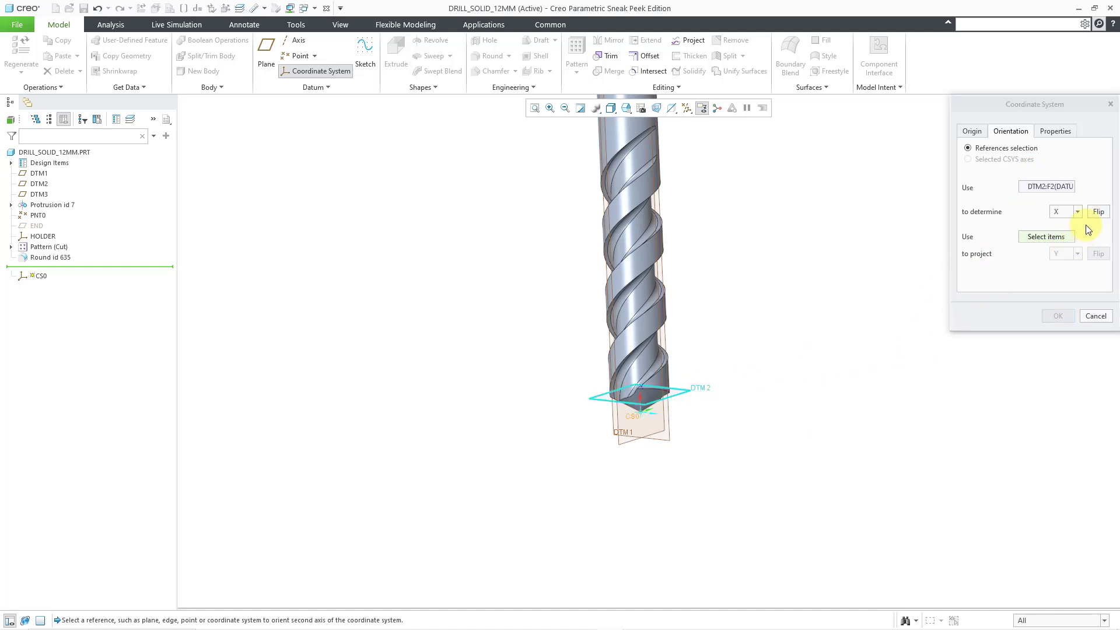
pyautogui.click(1078, 213)
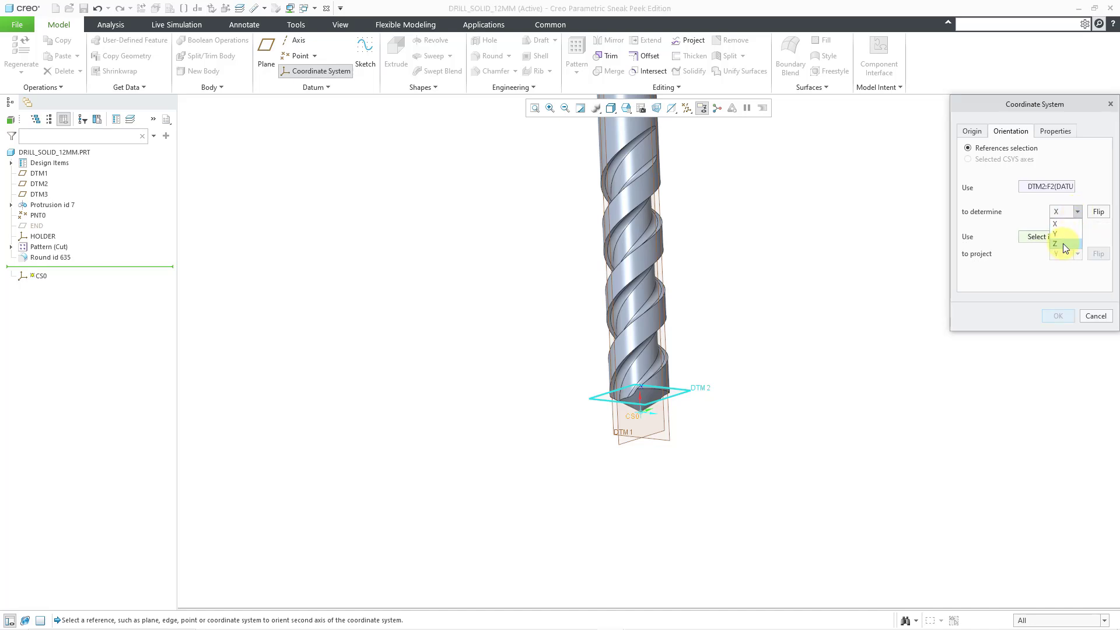
pyautogui.click(1068, 243)
# Use plane DTM1 as the second orientation reference and project the X axis from it
pyautogui.scroll(-5, 665, 380)
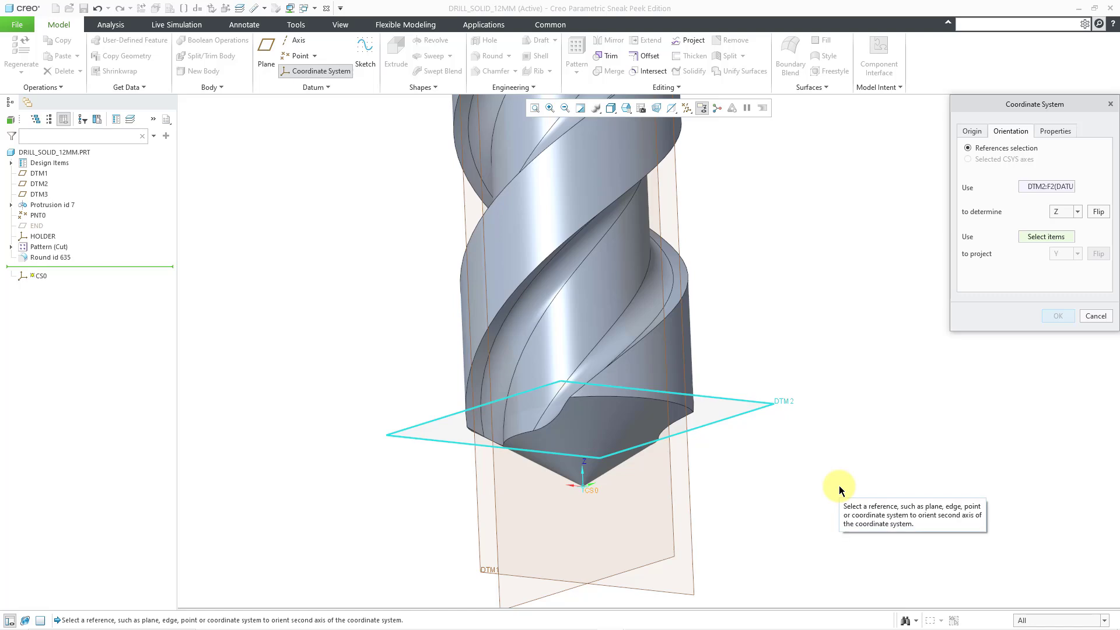
pyautogui.scroll(6, 773, 477)
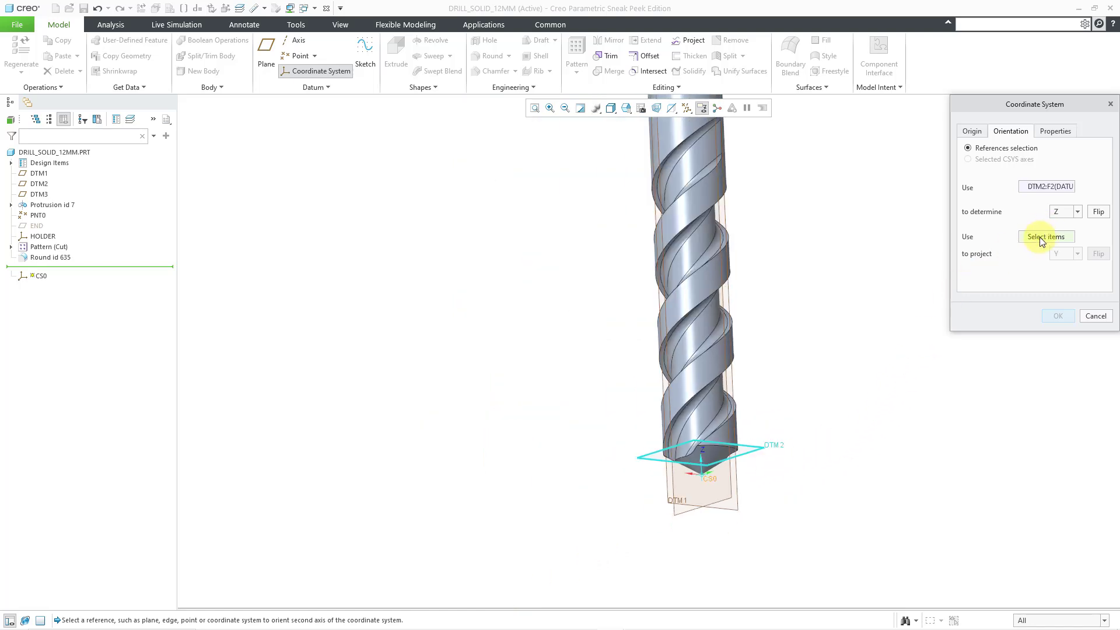
pyautogui.click(736, 510)
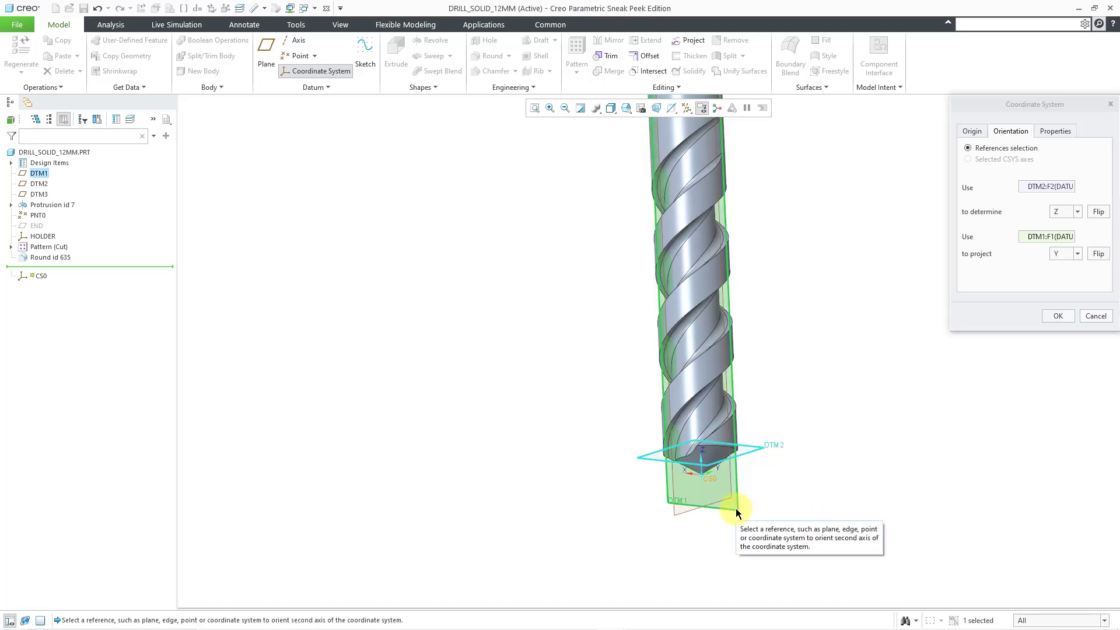
pyautogui.click(1076, 254)
pyautogui.click(1066, 266)
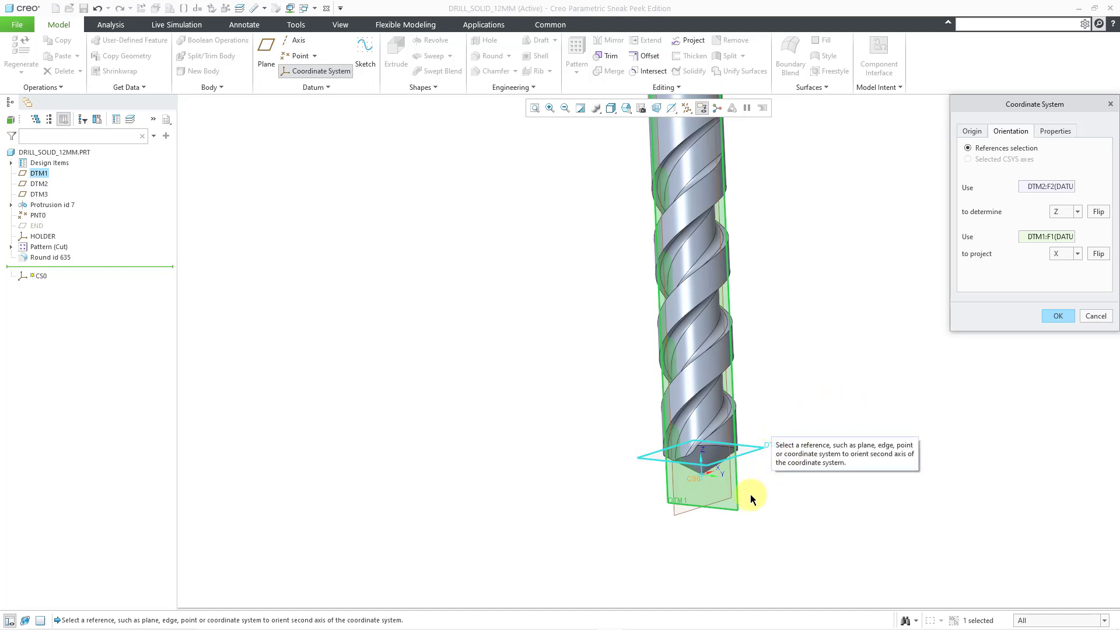
# Name the coordinate system TIP and finish creating it
pyautogui.scroll(4, 606, 426)
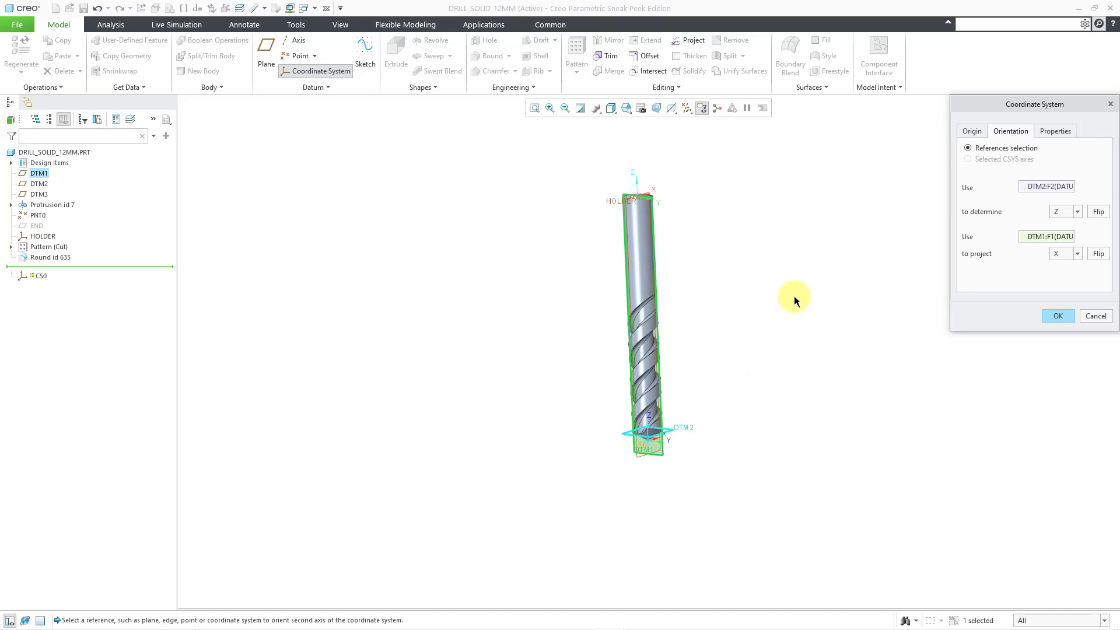
pyautogui.scroll(-2, 787, 295)
pyautogui.click(1055, 132)
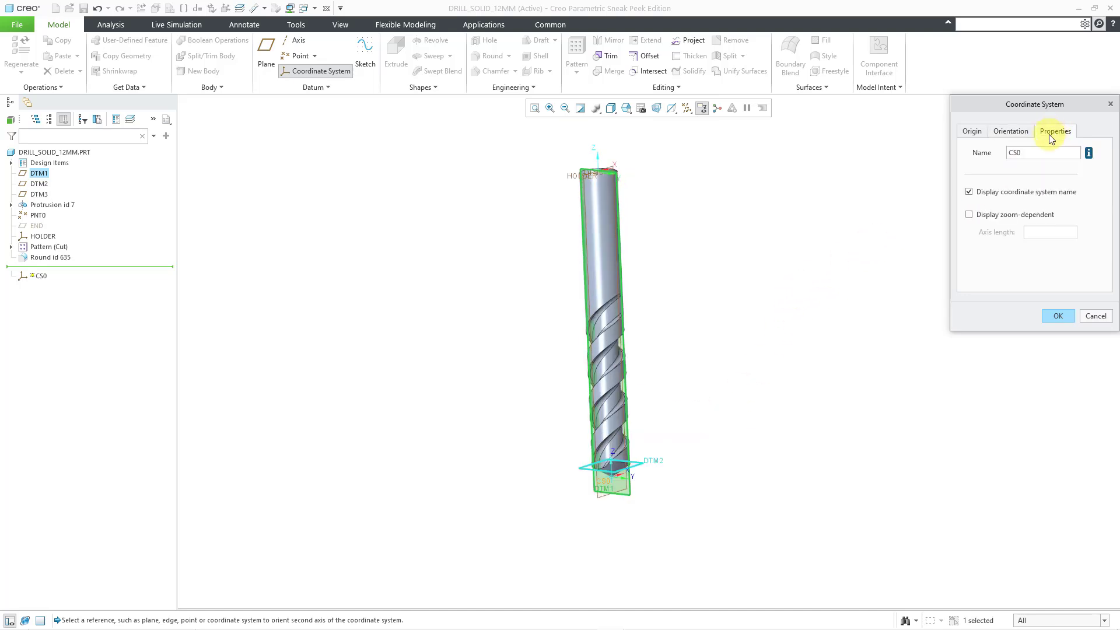
pyautogui.doubleClick(1015, 152)
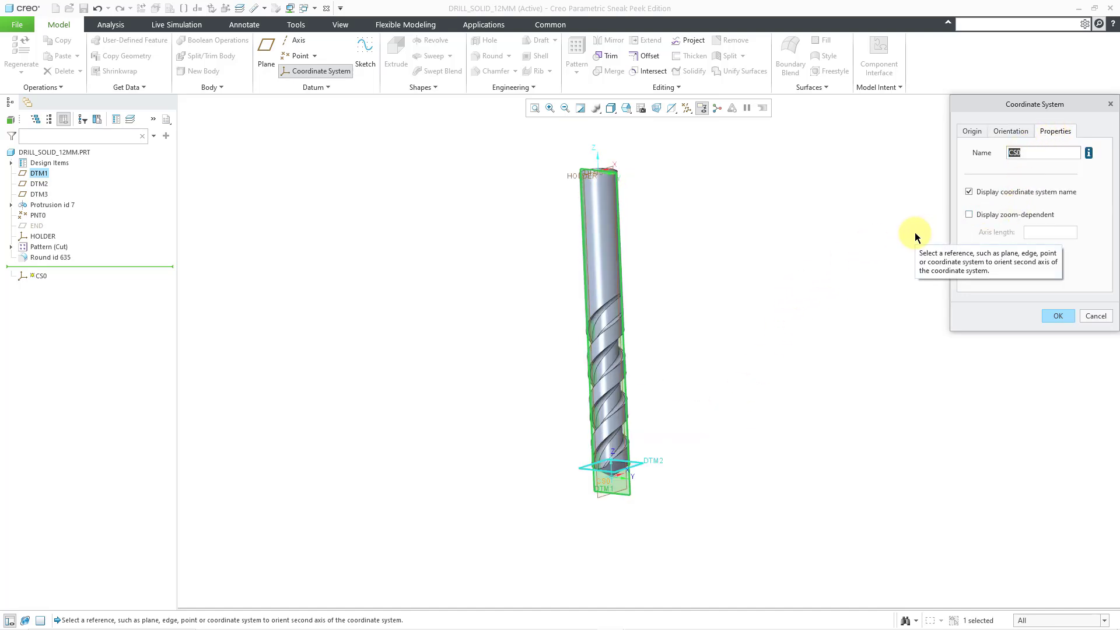
pyautogui.write('TI')
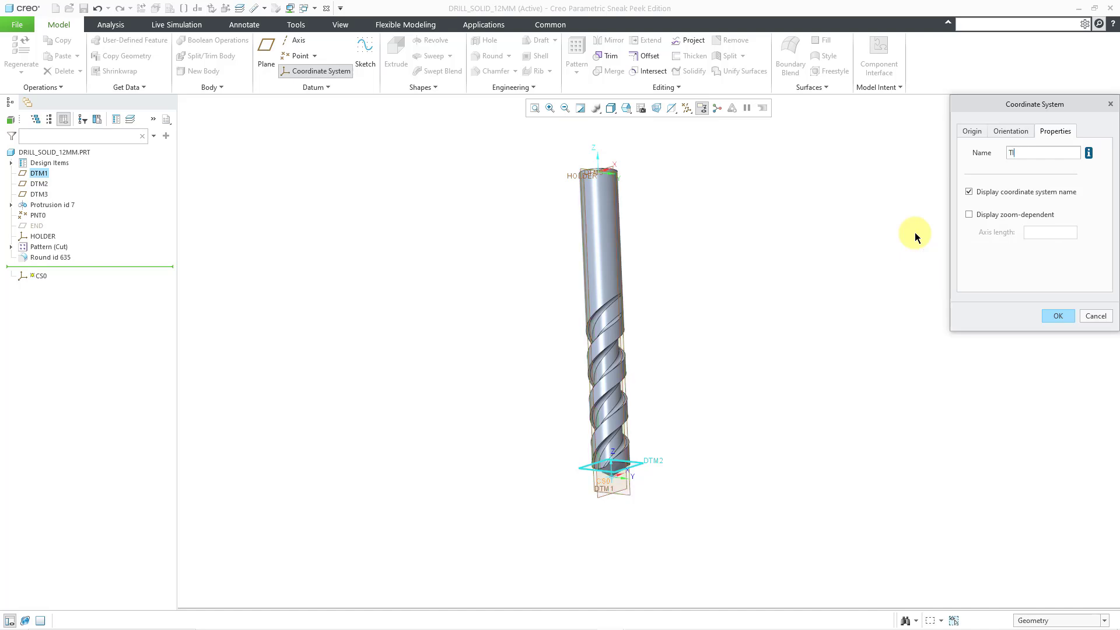
pyautogui.write('P')
pyautogui.press('Return')
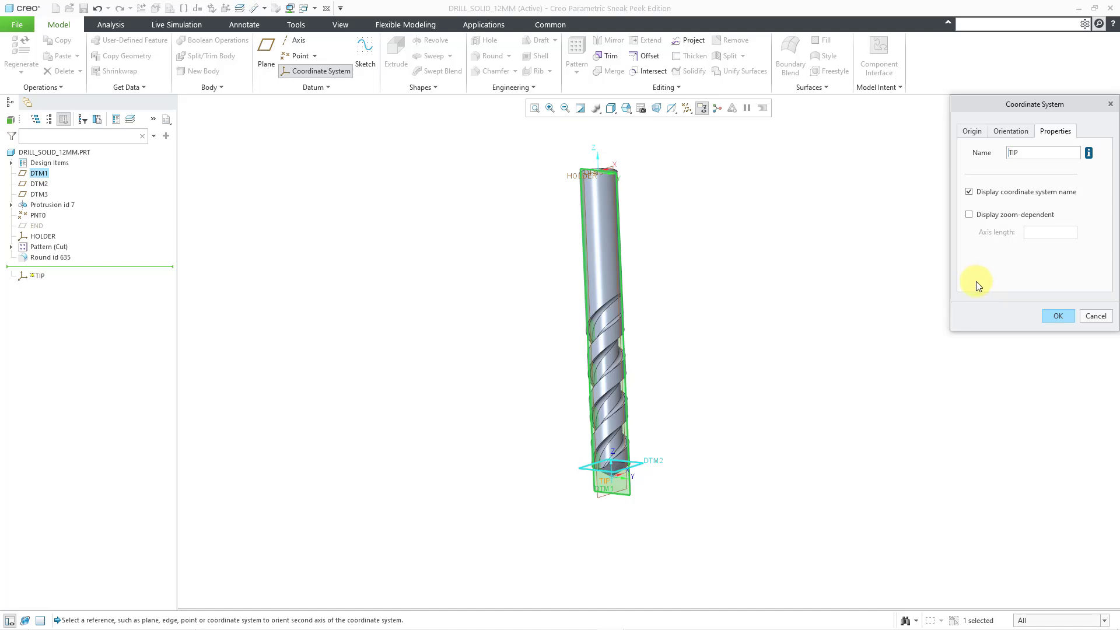
pyautogui.click(1058, 317)
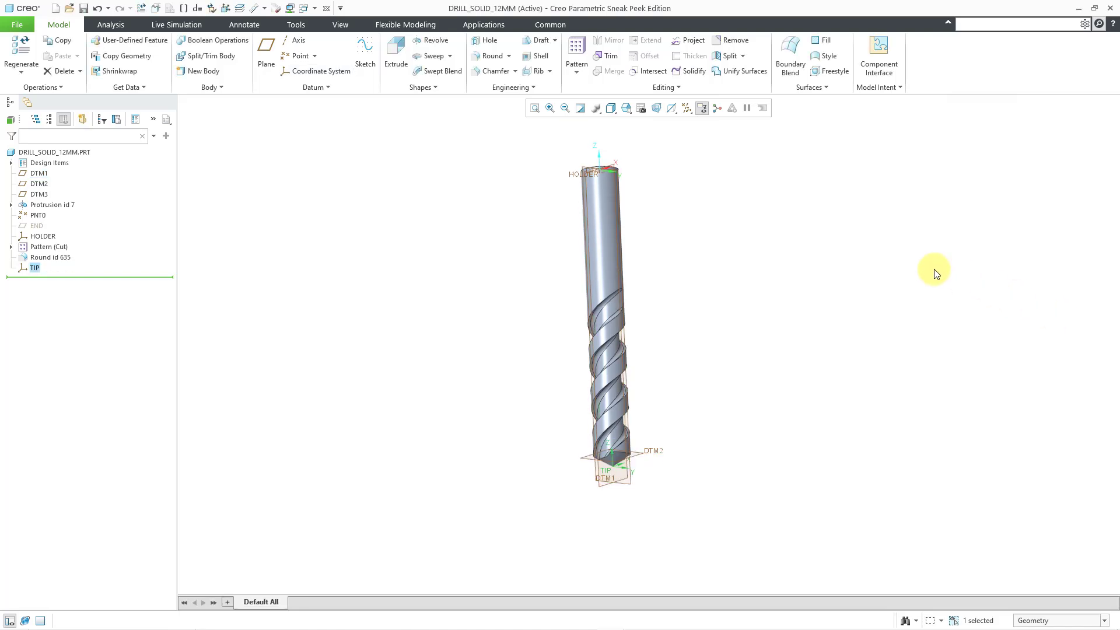
# Clear the selection and turn off the display of datum planes
pyautogui.click(817, 260)
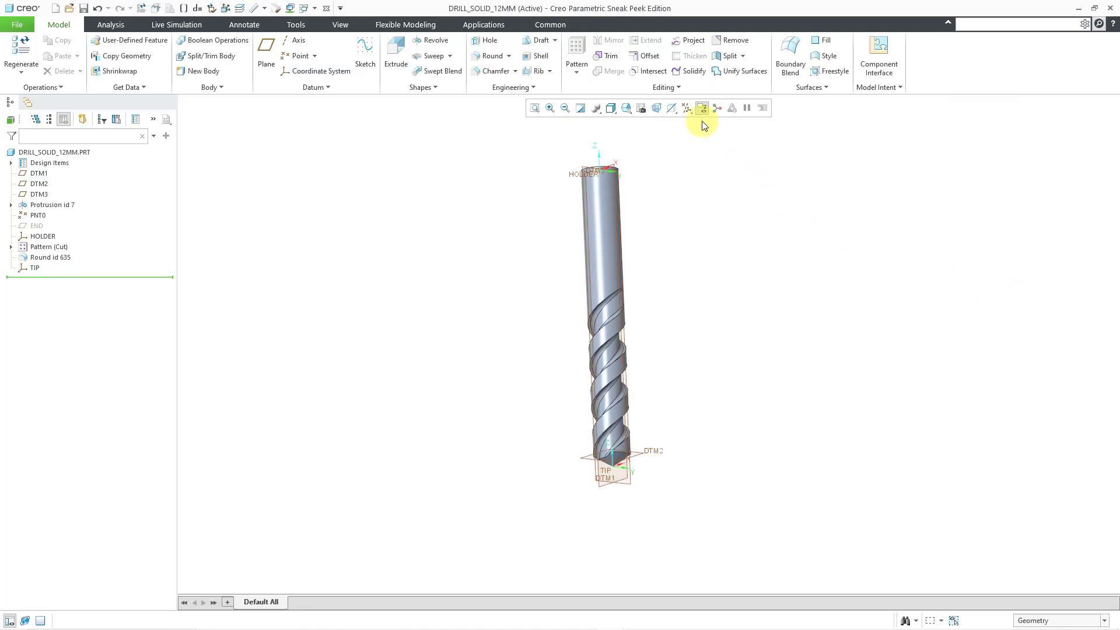
pyautogui.click(687, 108)
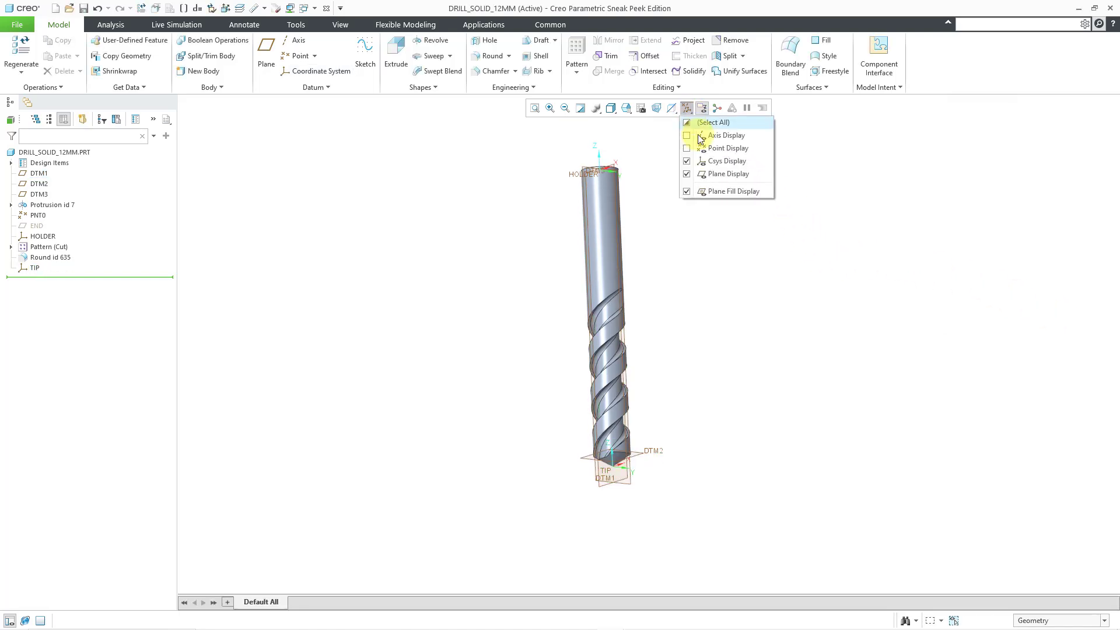
pyautogui.click(717, 175)
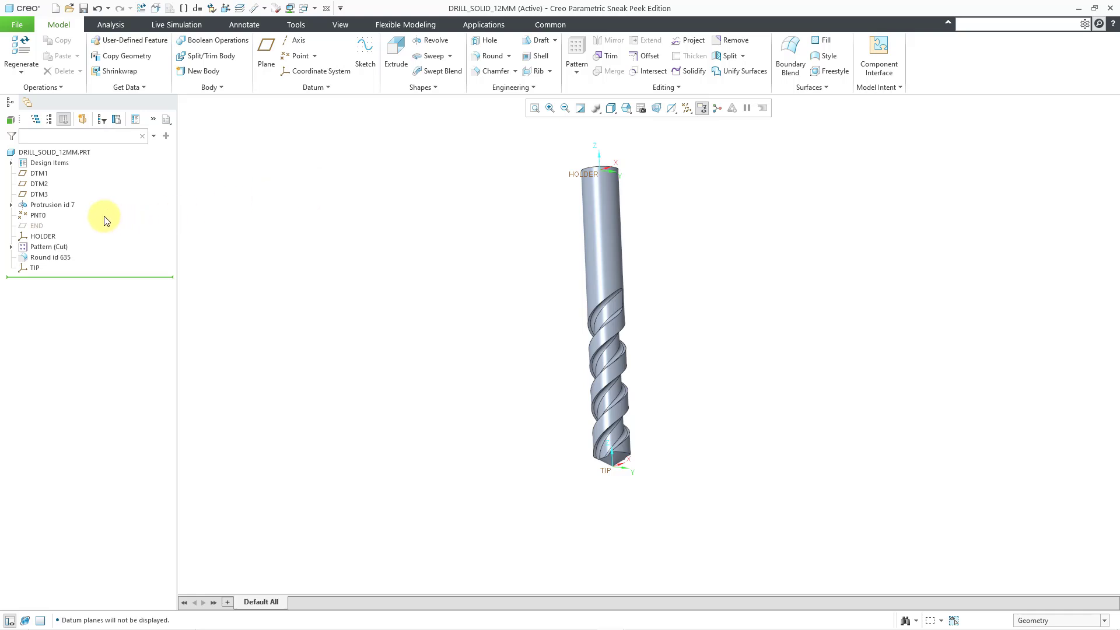
# Show the dimensions of Protrusion id 7 for editing and switch them from values to symbolic names
pyautogui.click(70, 207)
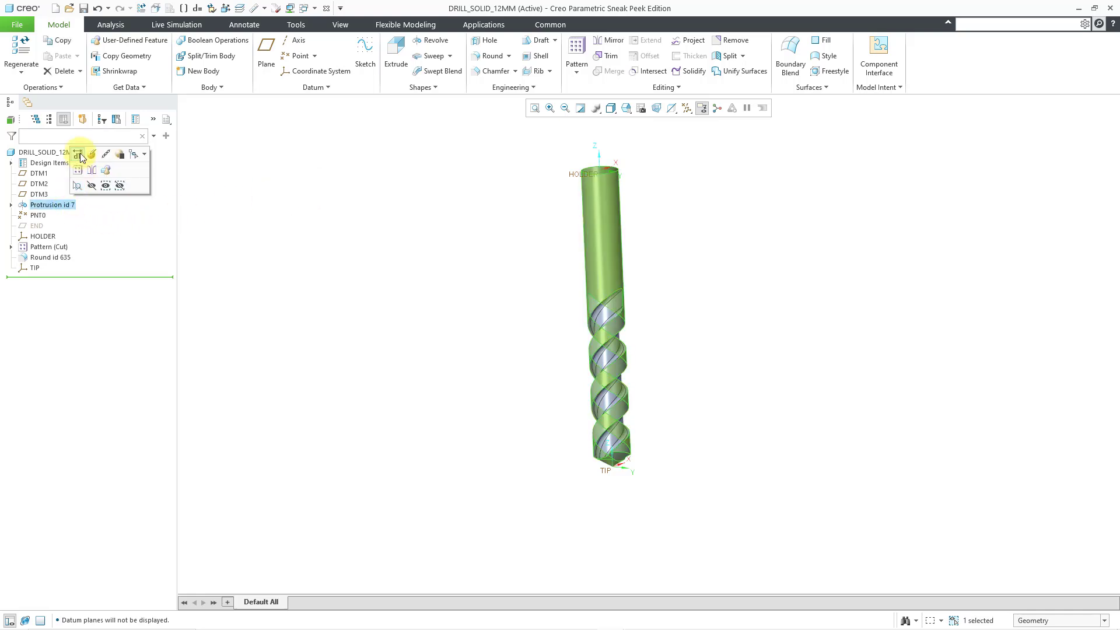
pyautogui.click(79, 155)
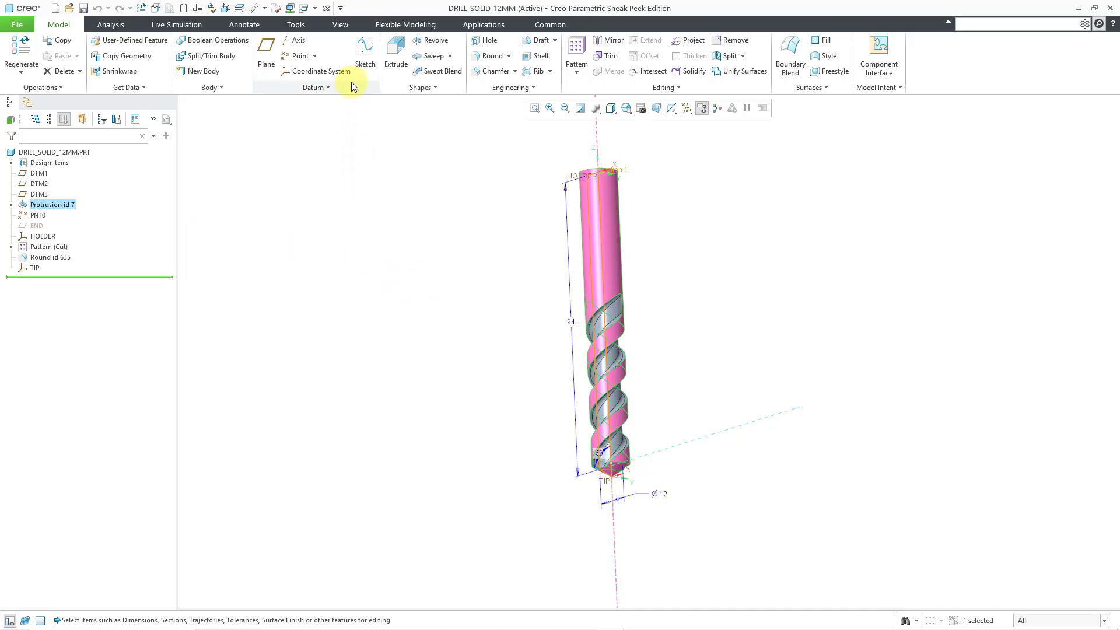
pyautogui.click(343, 24)
pyautogui.click(298, 23)
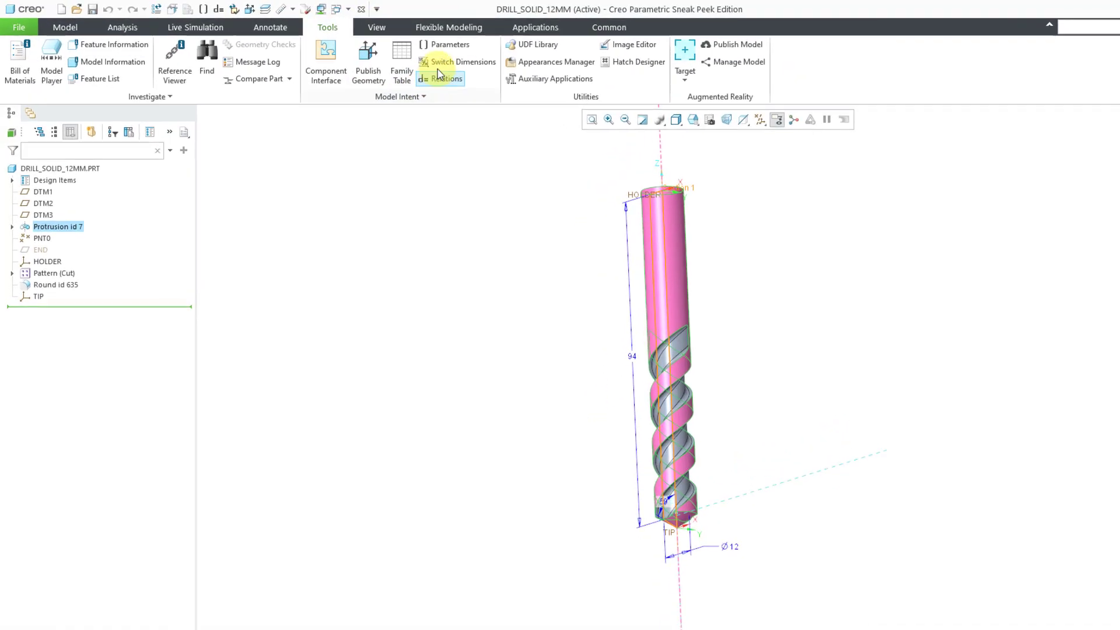
pyautogui.click(440, 63)
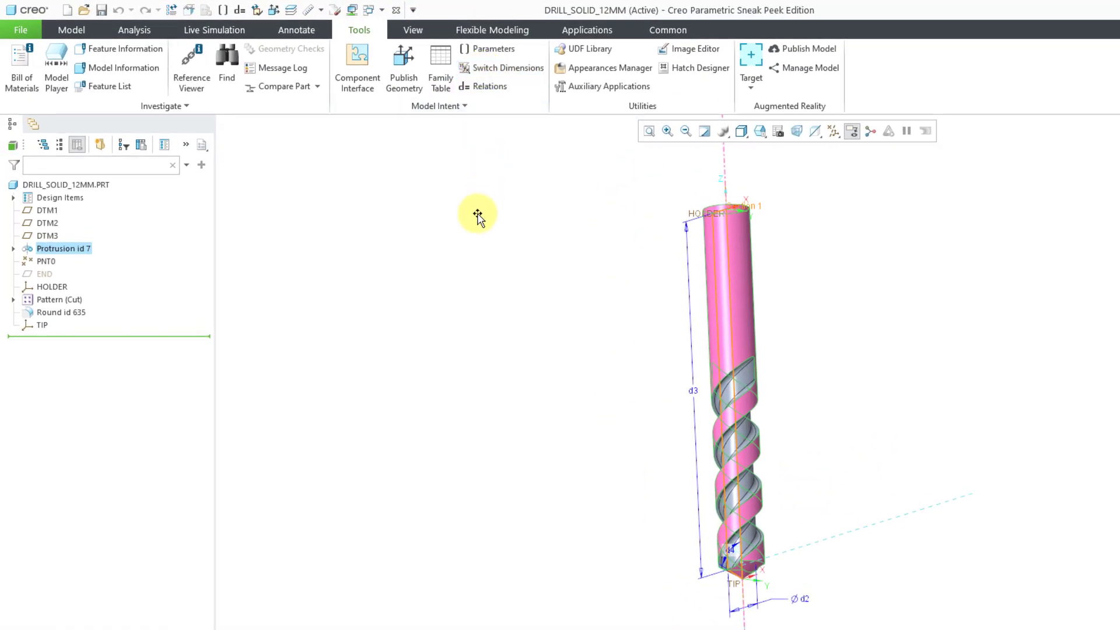
# Rename the drill's diameter dimension to CUTTER_DIAM
pyautogui.click(807, 601)
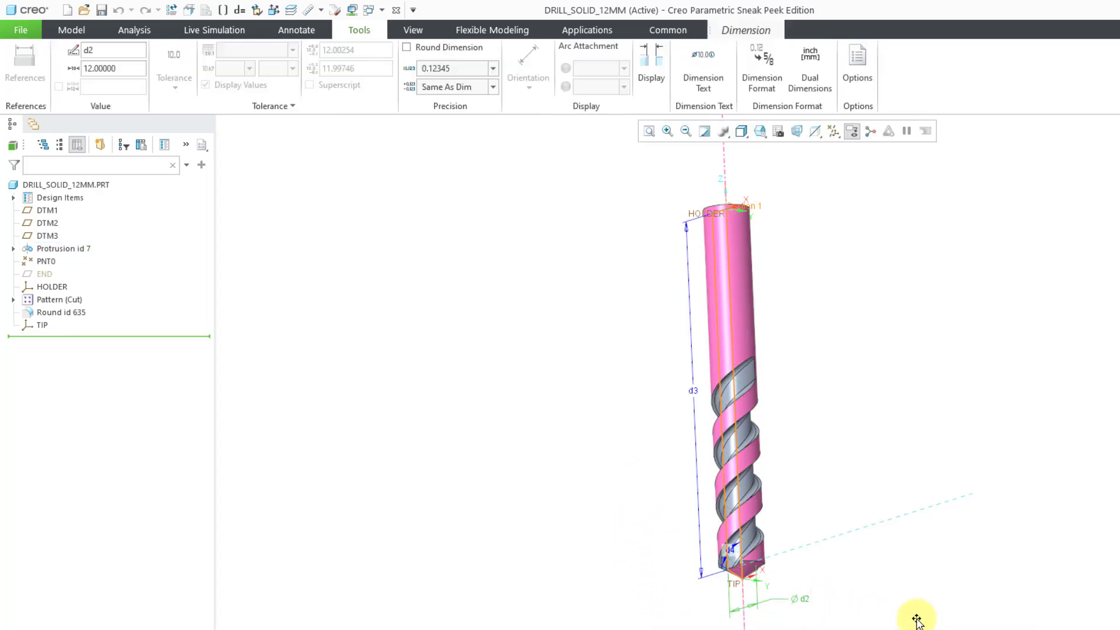
pyautogui.doubleClick(107, 50)
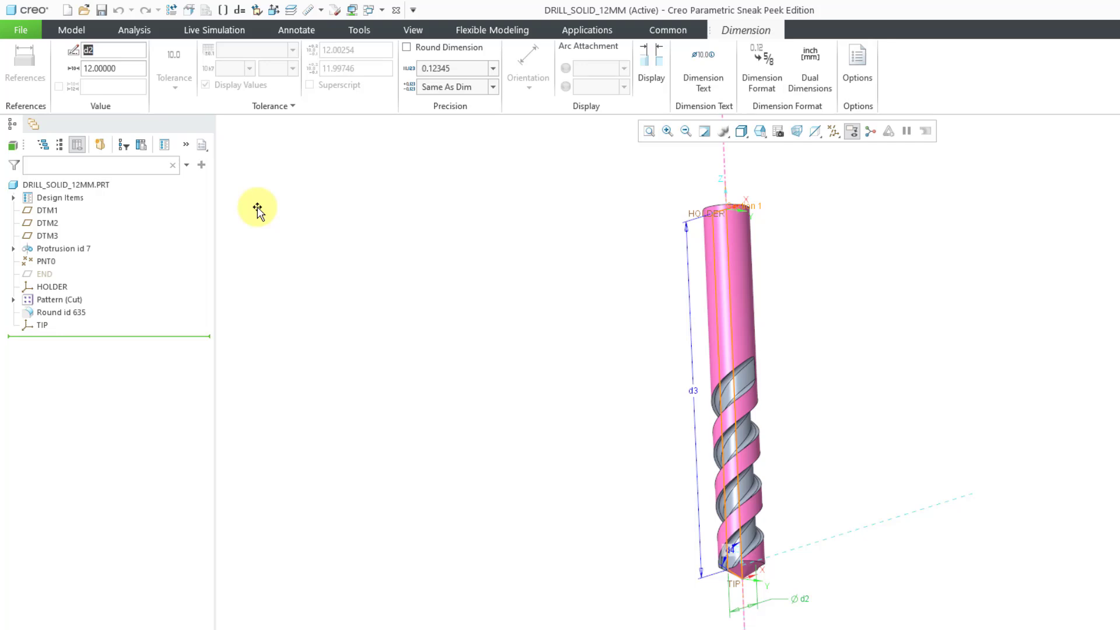
pyautogui.write('CUTTER_DIAM')
pyautogui.press('Return')
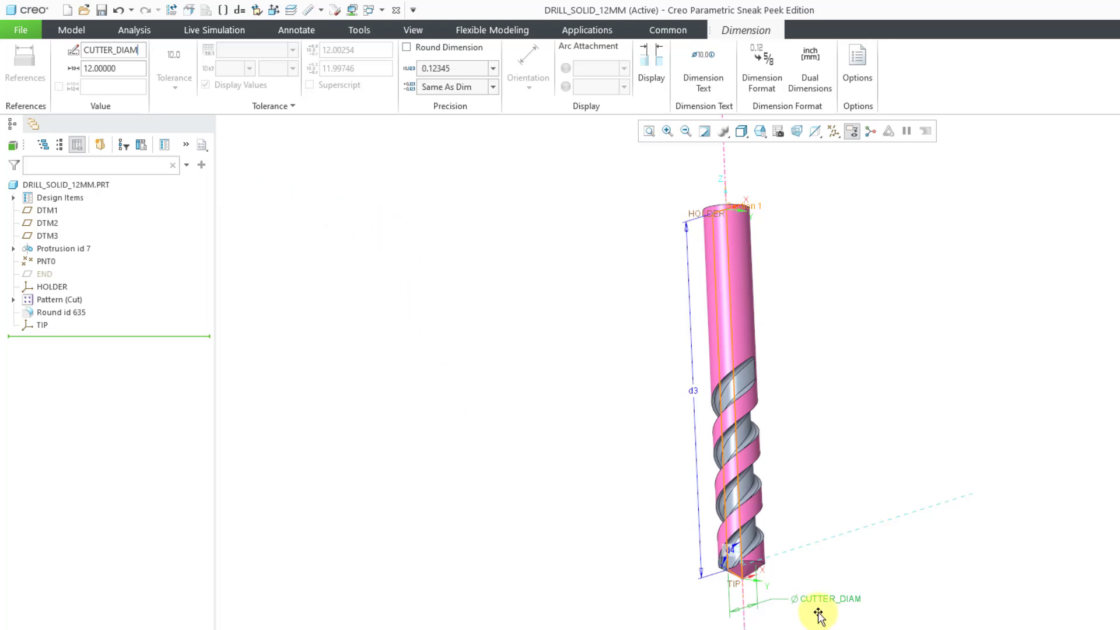
# Rename the drill's overall length dimension to length and finish editing the dimensions
pyautogui.click(693, 390)
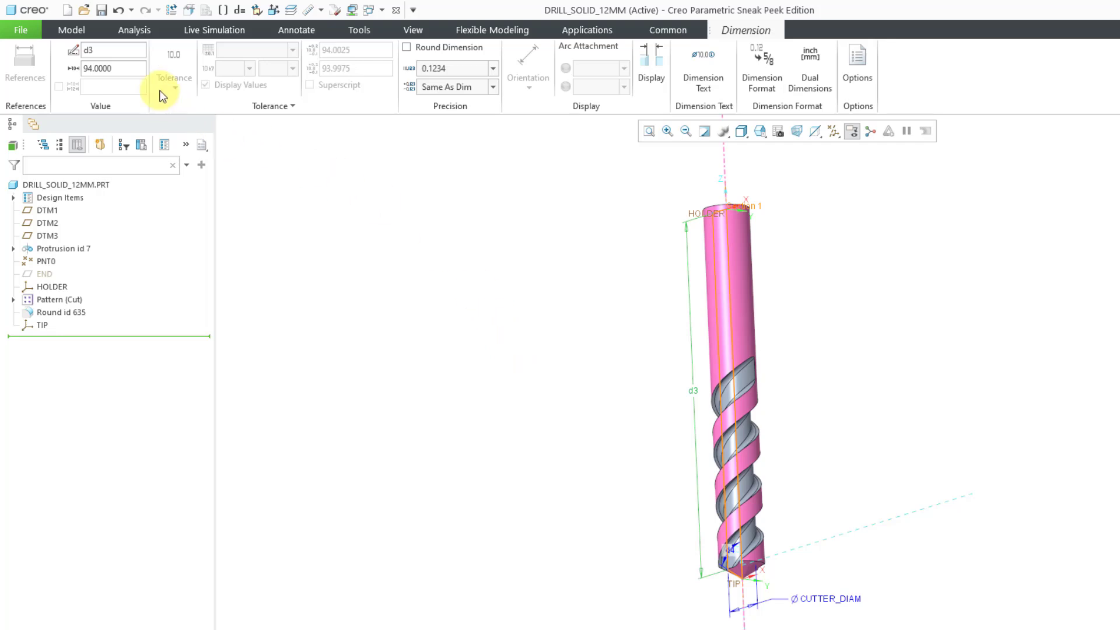
pyautogui.click(122, 49)
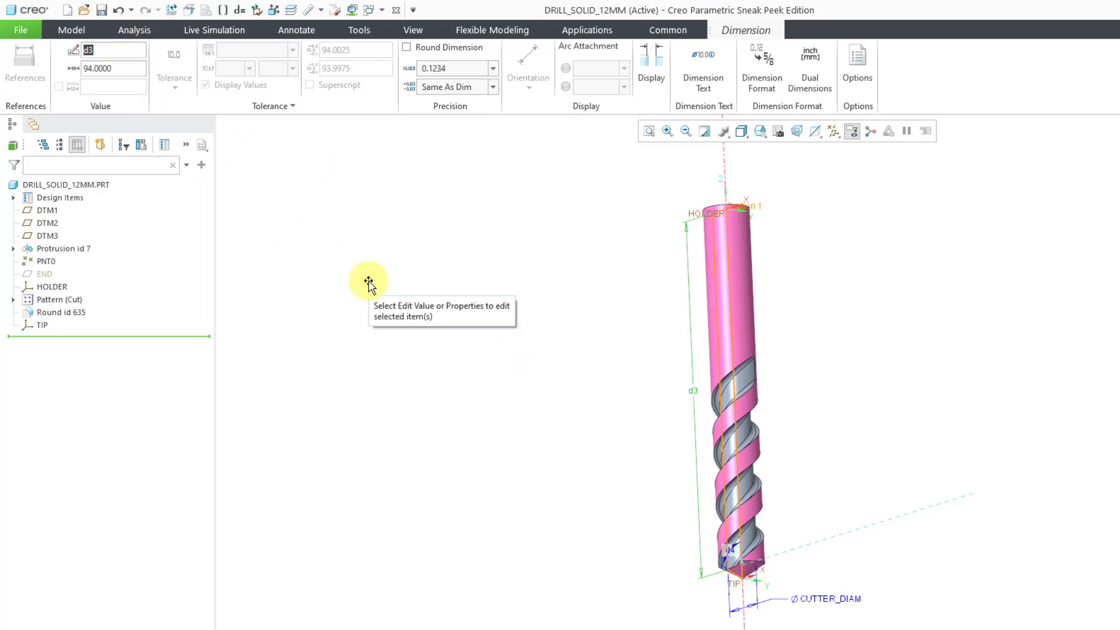
pyautogui.press('BackSpace')
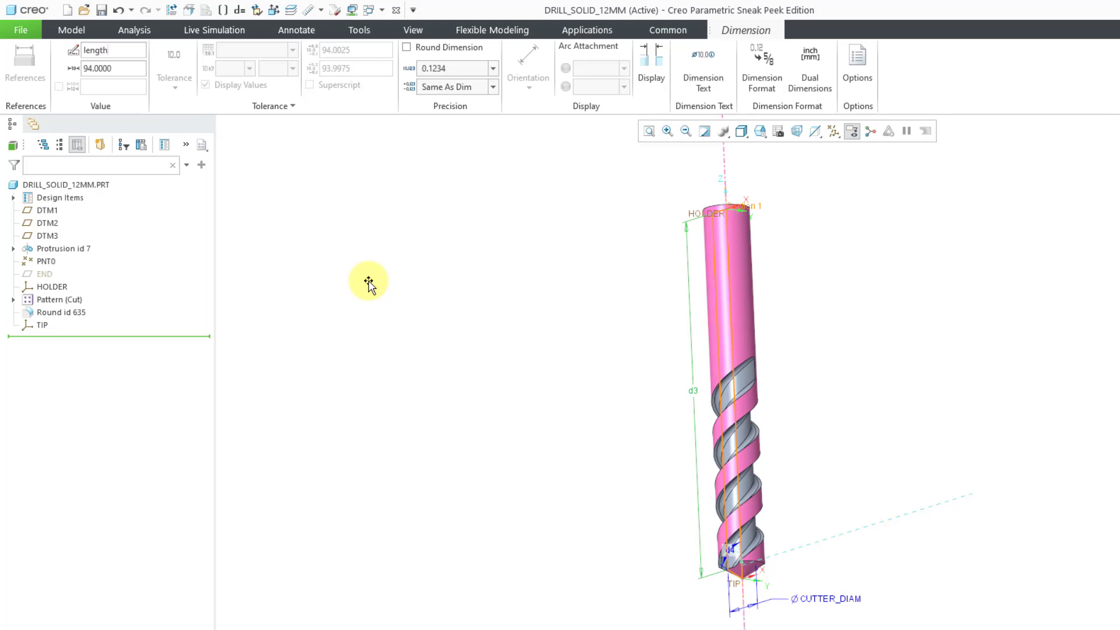
pyautogui.press('Return')
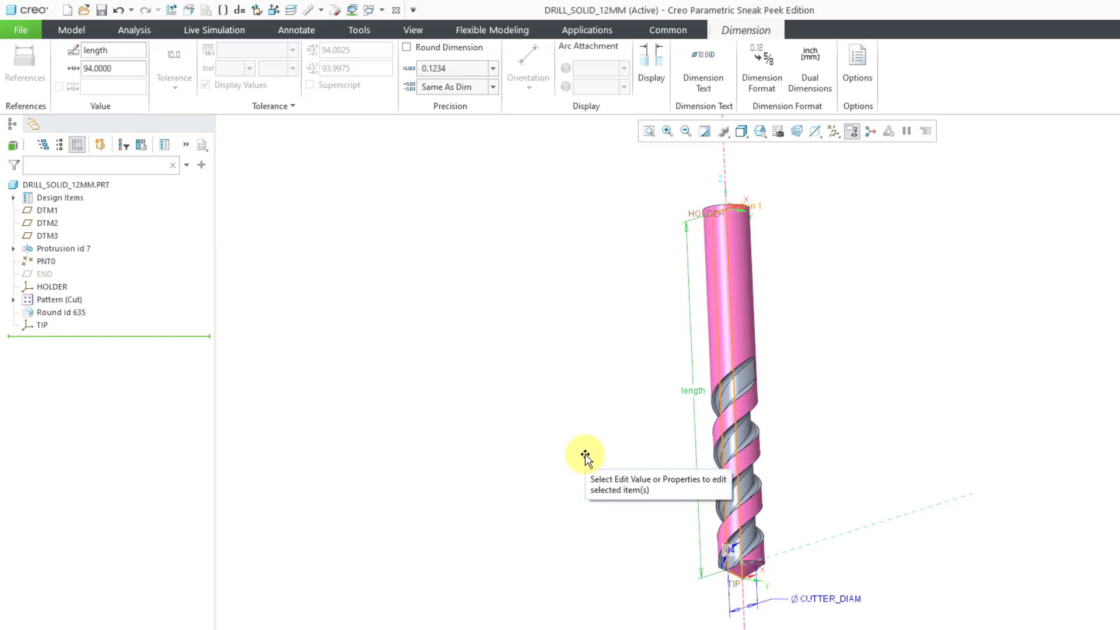
pyautogui.click(585, 455)
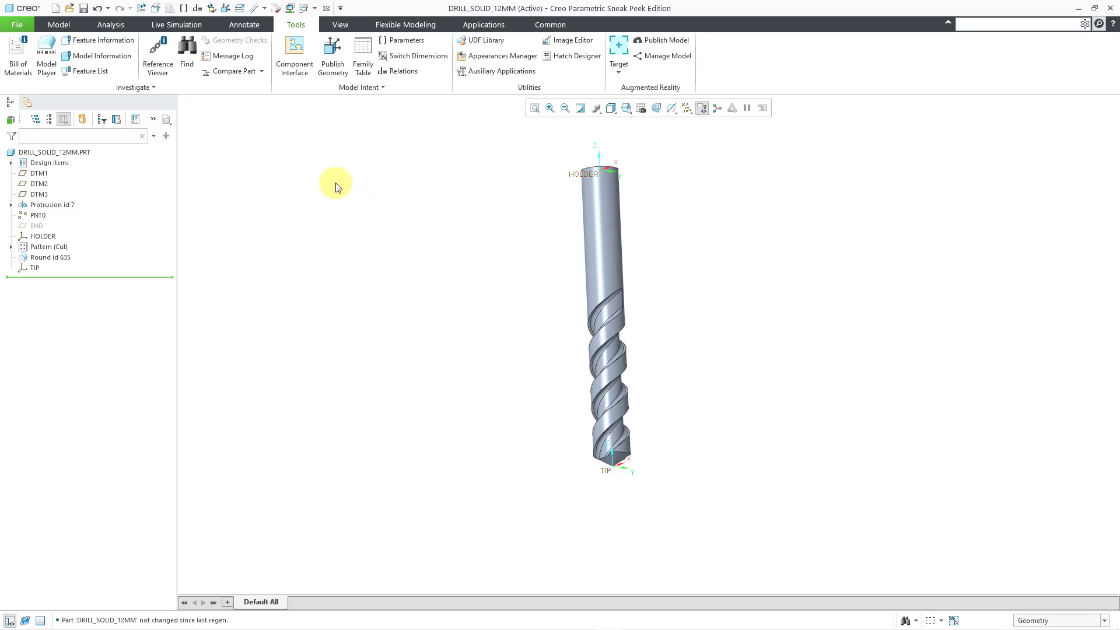
# Close the drill part and the BEM_1_INCH assembly, and open the parameters of the CNC_DRILL_12MM assembly
pyautogui.click(328, 10)
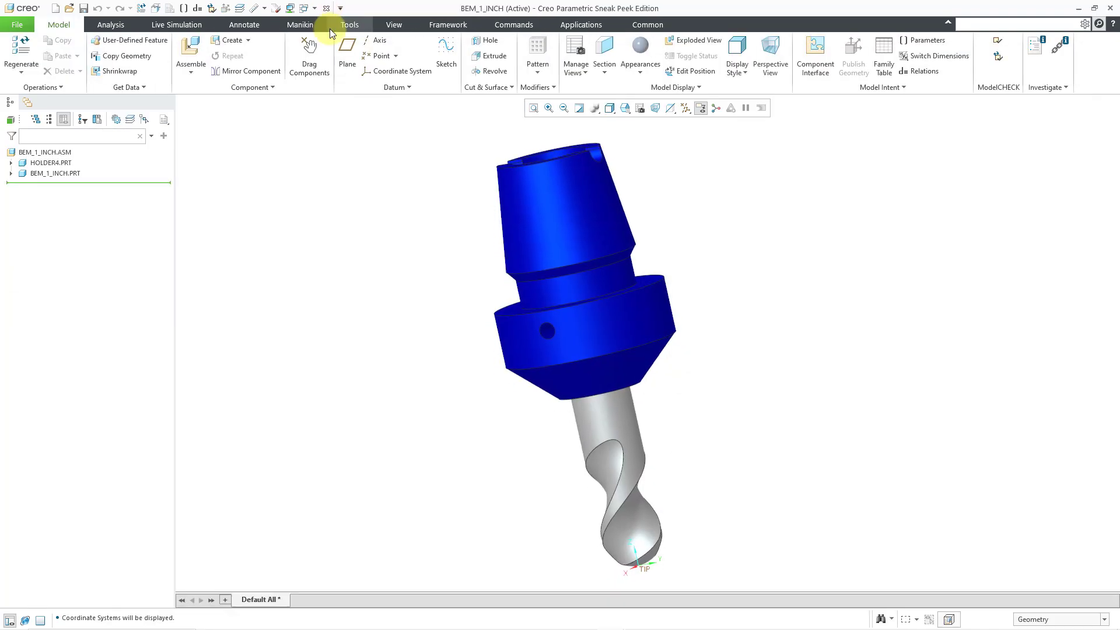
pyautogui.click(327, 9)
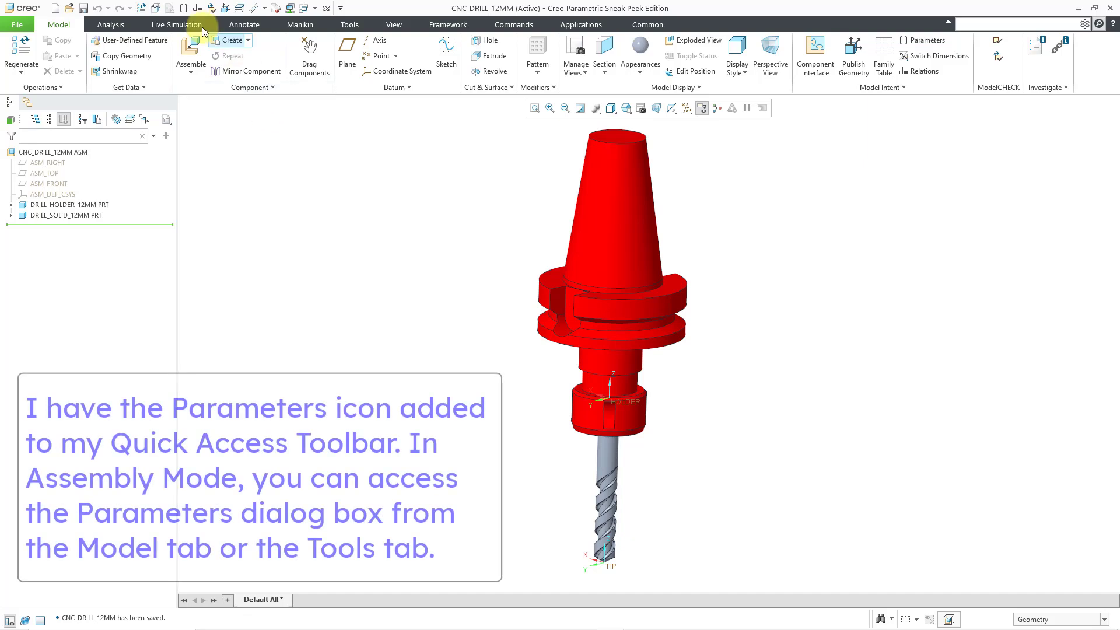
pyautogui.click(185, 10)
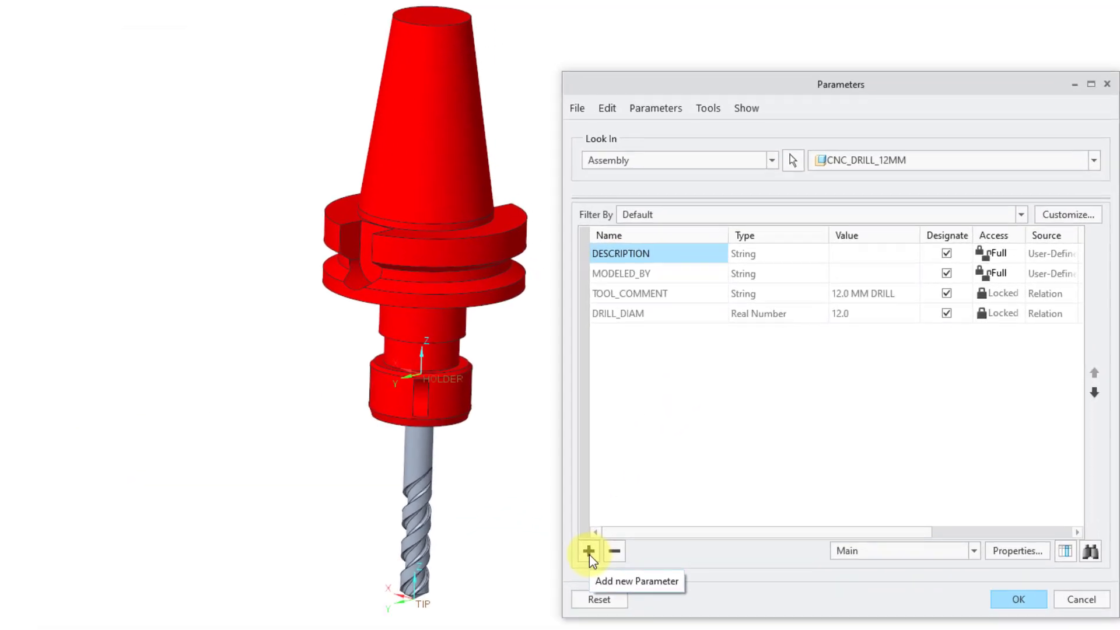
# Add a String parameter named TOOL_MATERIAL with the value HSS to the CNC_DRILL_12MM assembly
pyautogui.click(588, 551)
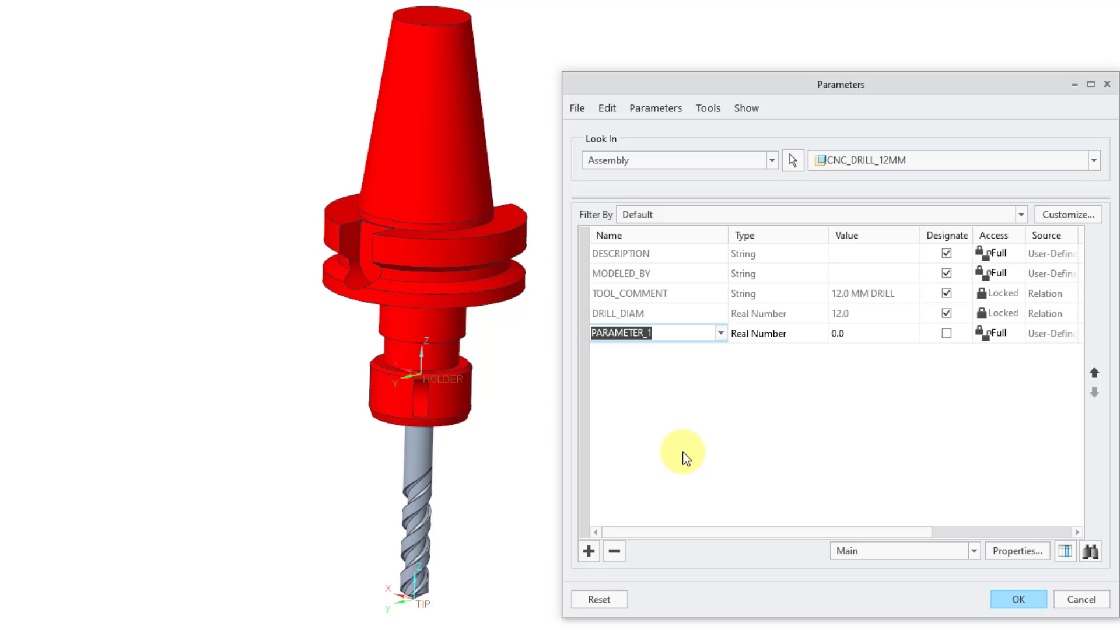
pyautogui.write('tool_material')
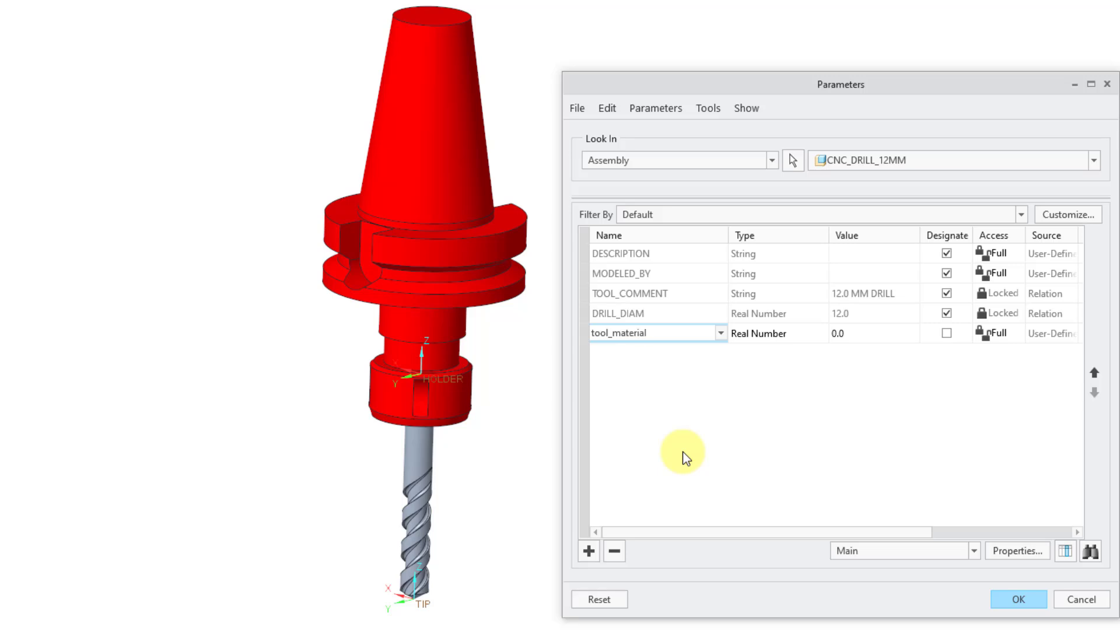
pyautogui.press('Tab')
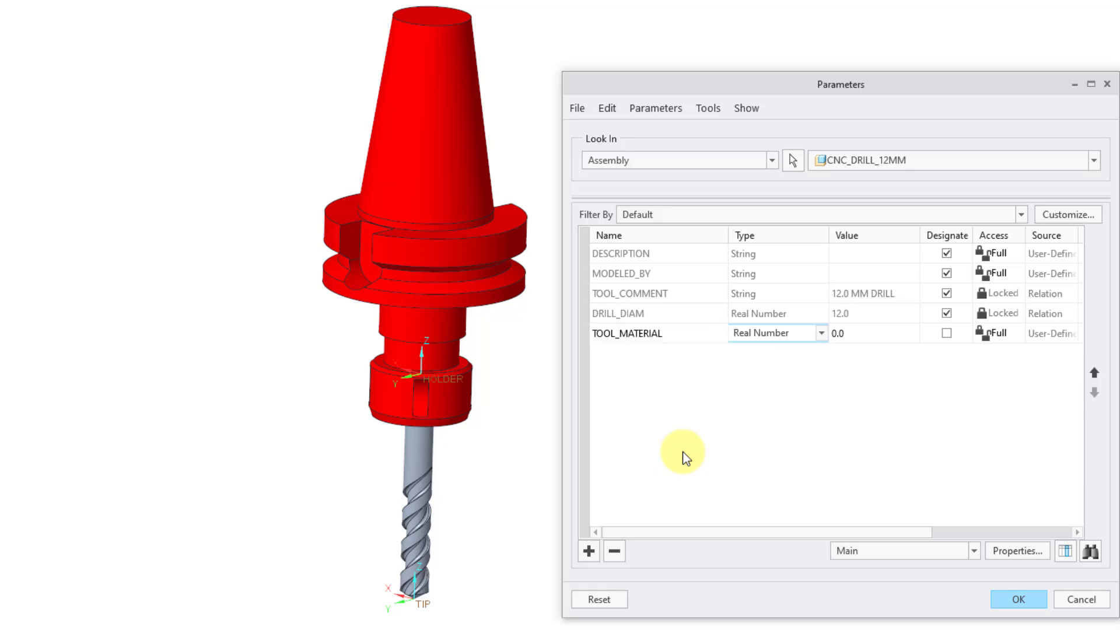
pyautogui.click(821, 333)
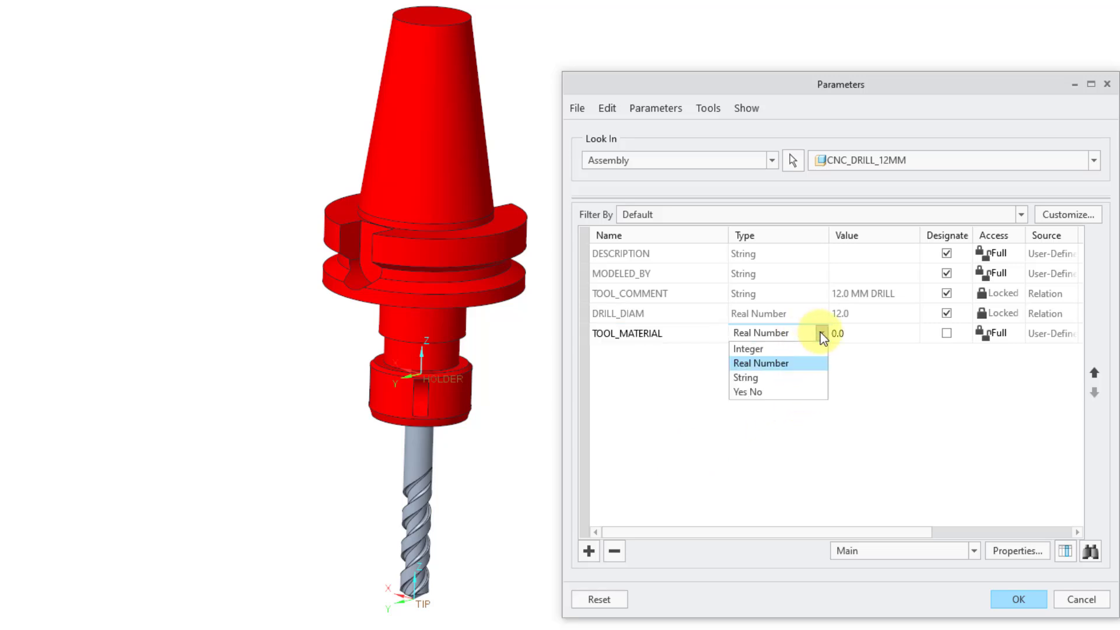
pyautogui.click(795, 378)
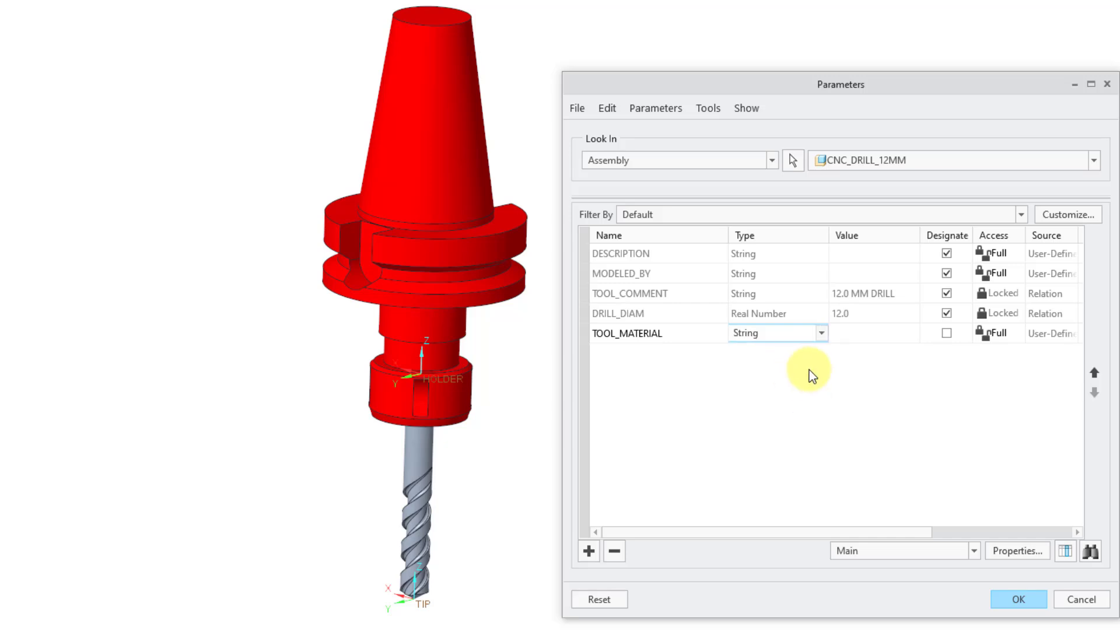
pyautogui.click(853, 336)
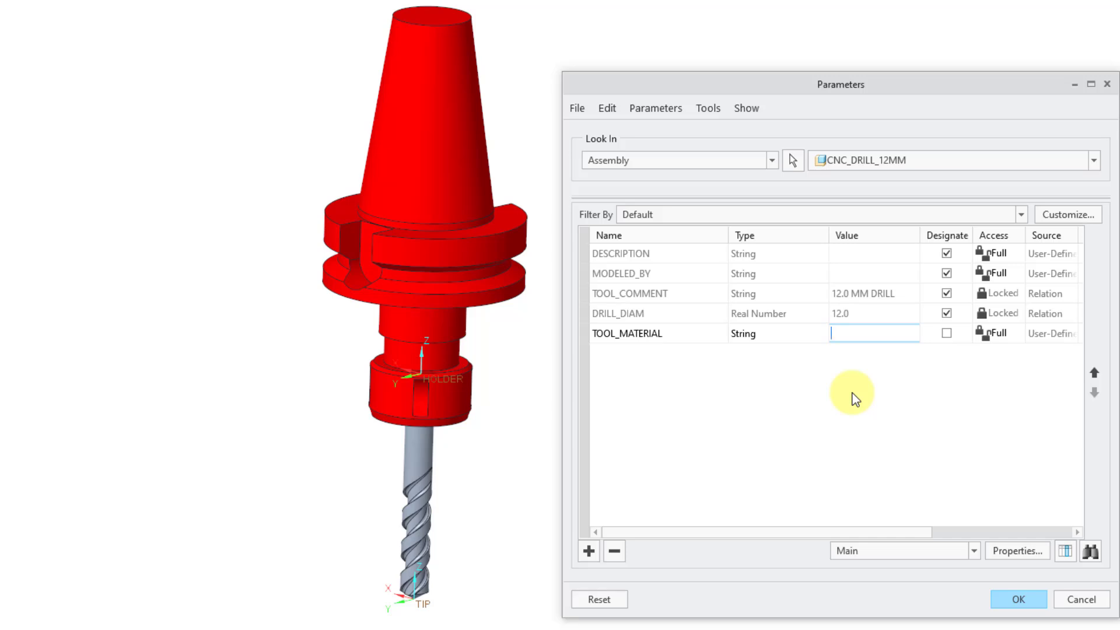
pyautogui.write('HSS')
# Add a Real Number parameter named NUM_OF_TEETH with the value 2 and apply the parameter changes
pyautogui.click(589, 549)
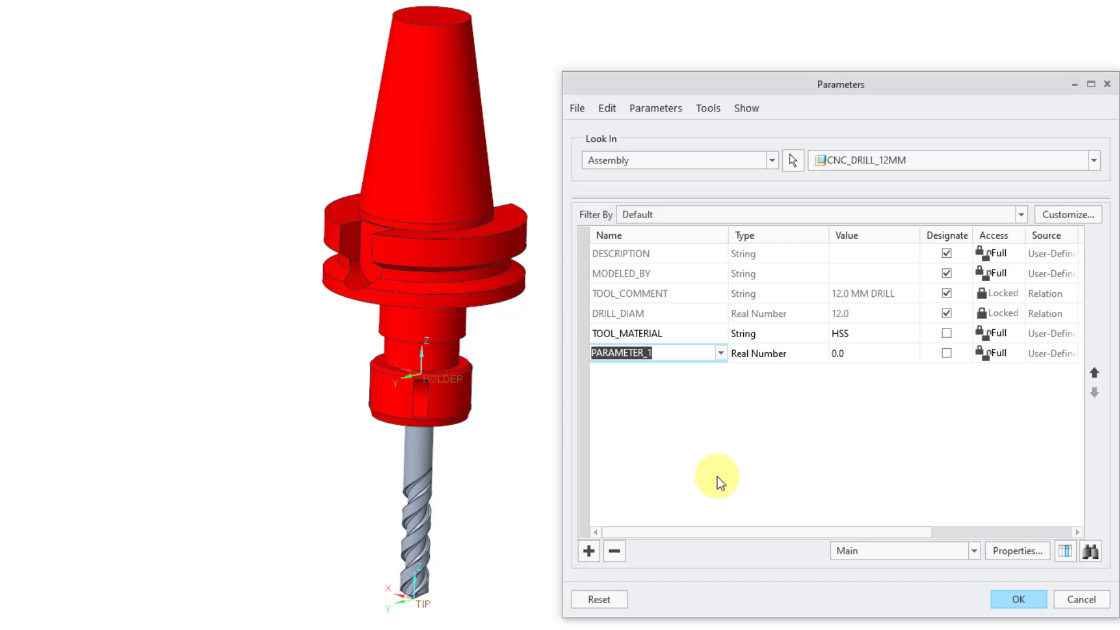
pyautogui.write('num_o')
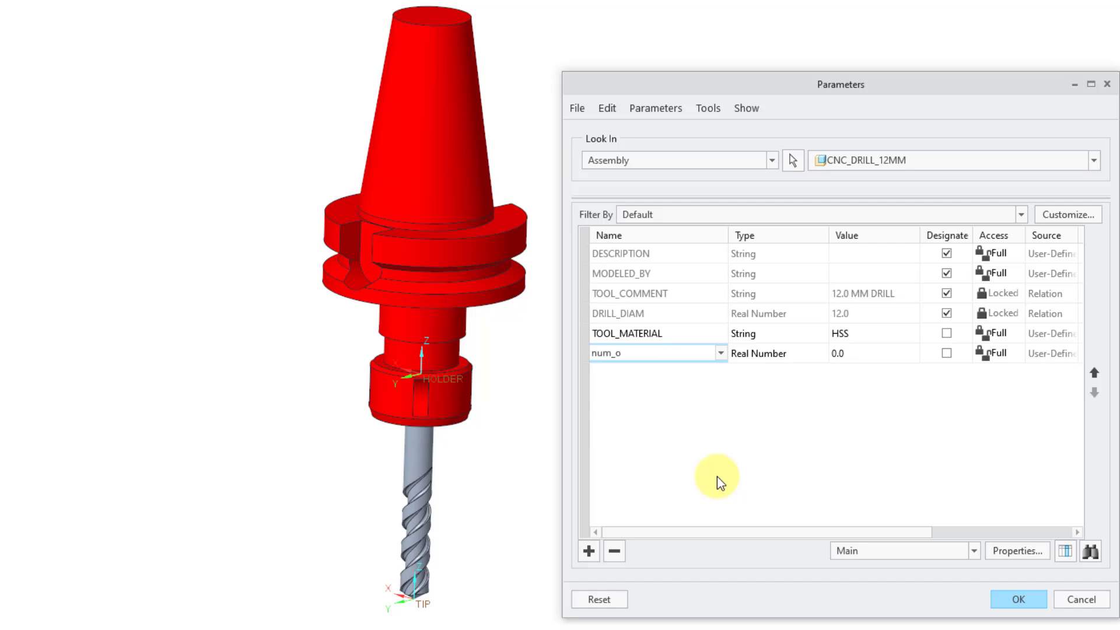
pyautogui.write('f_teeth')
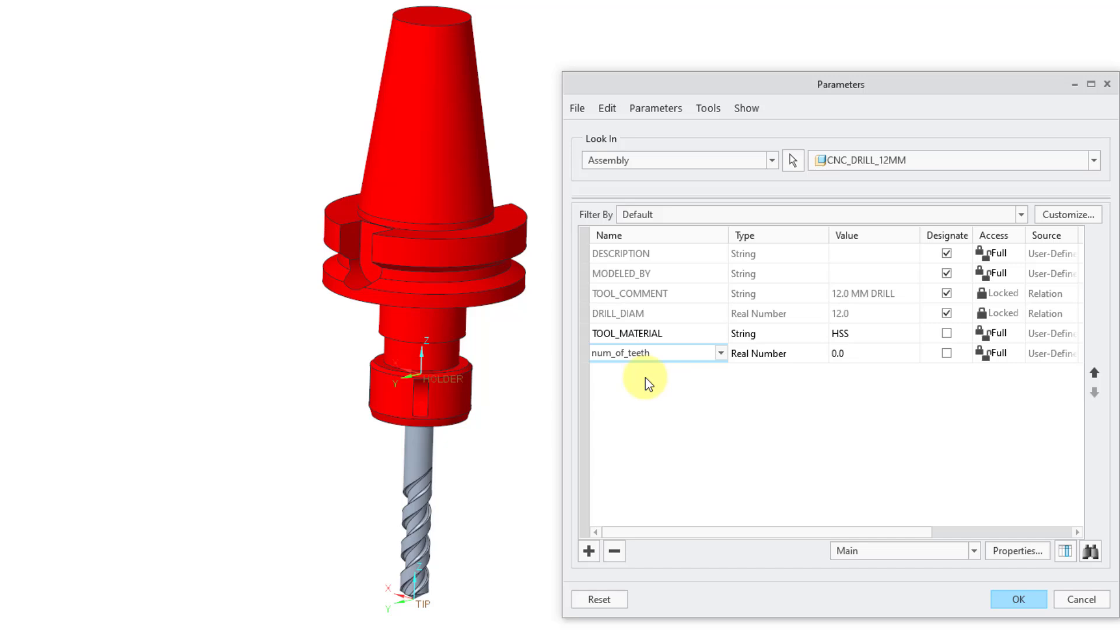
pyautogui.click(864, 353)
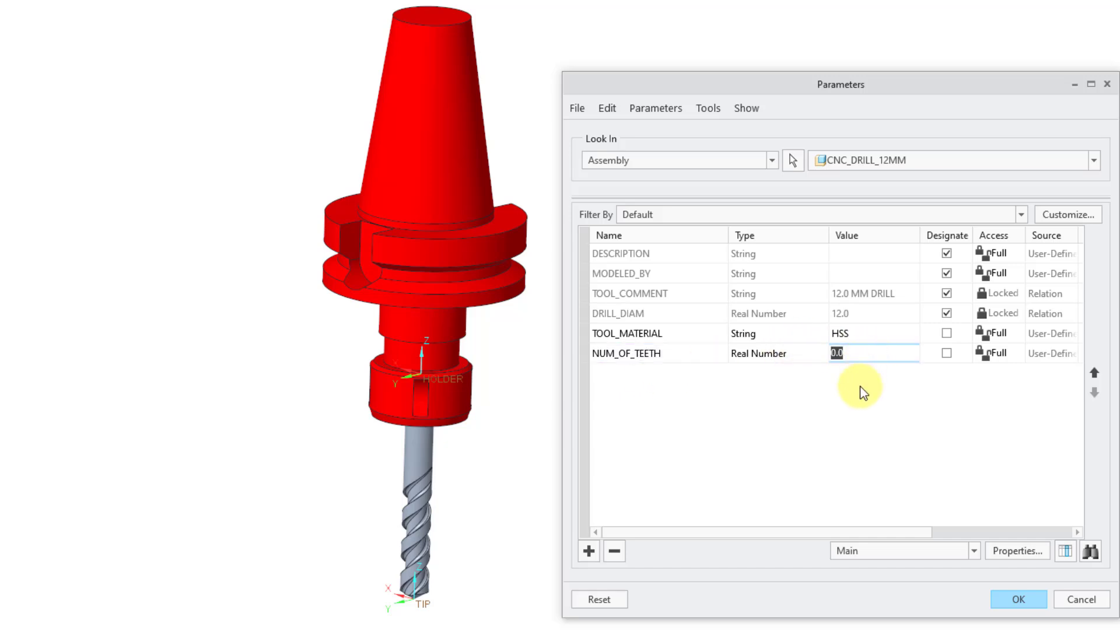
pyautogui.write('2')
pyautogui.press('Return')
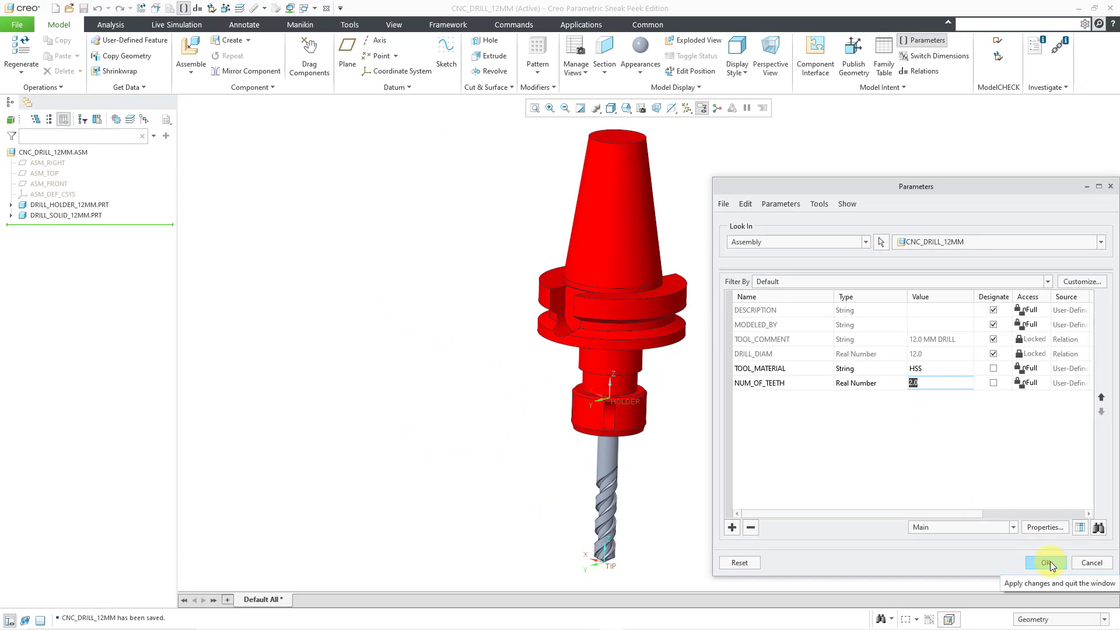
pyautogui.click(1050, 561)
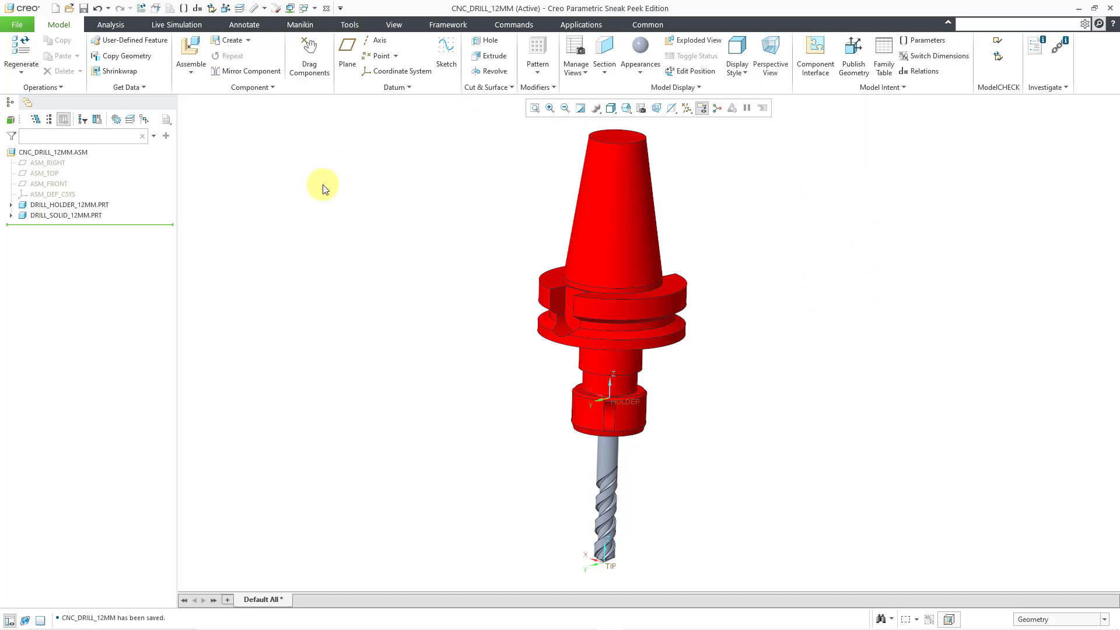
# Switch to the MOLD_MAIN_VOLUME_MFG assembly and open its cutting tools setup
pyautogui.click(313, 9)
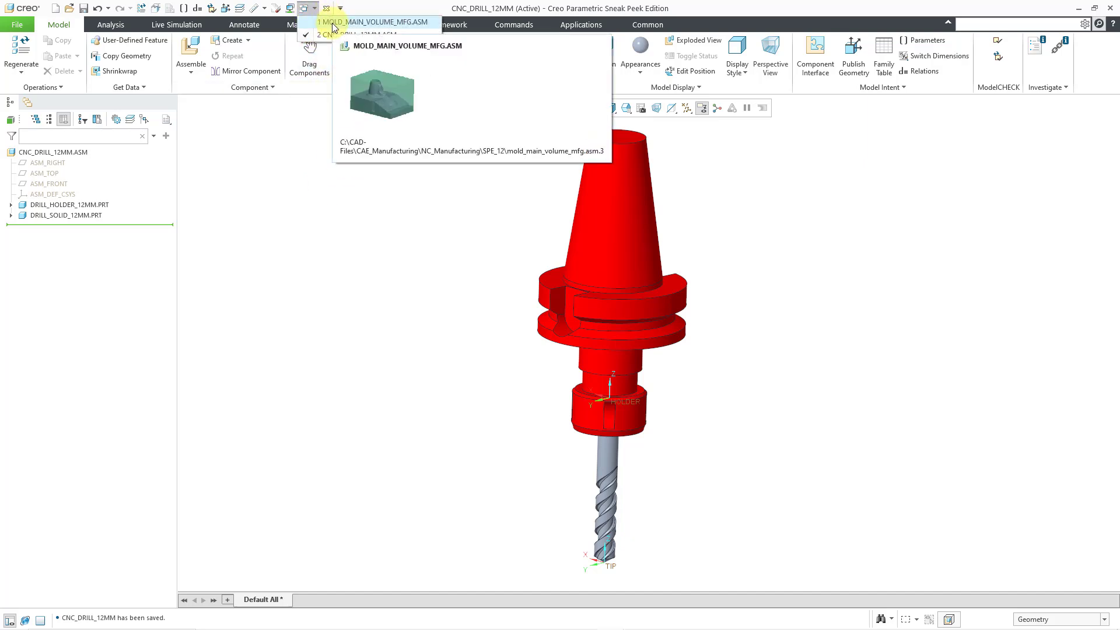
pyautogui.click(331, 22)
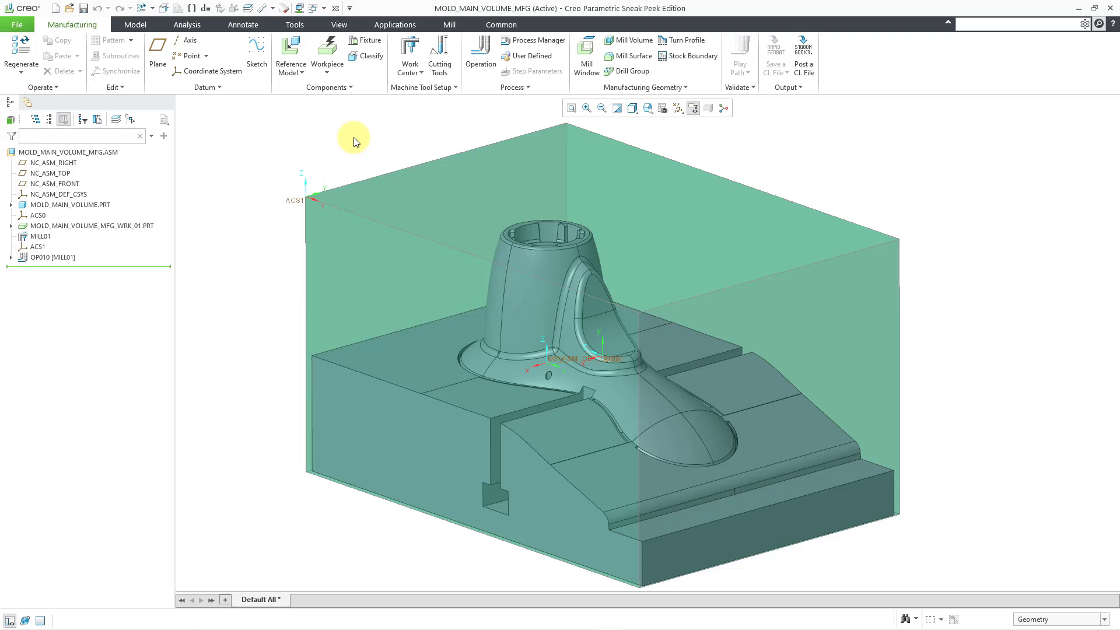
pyautogui.click(449, 52)
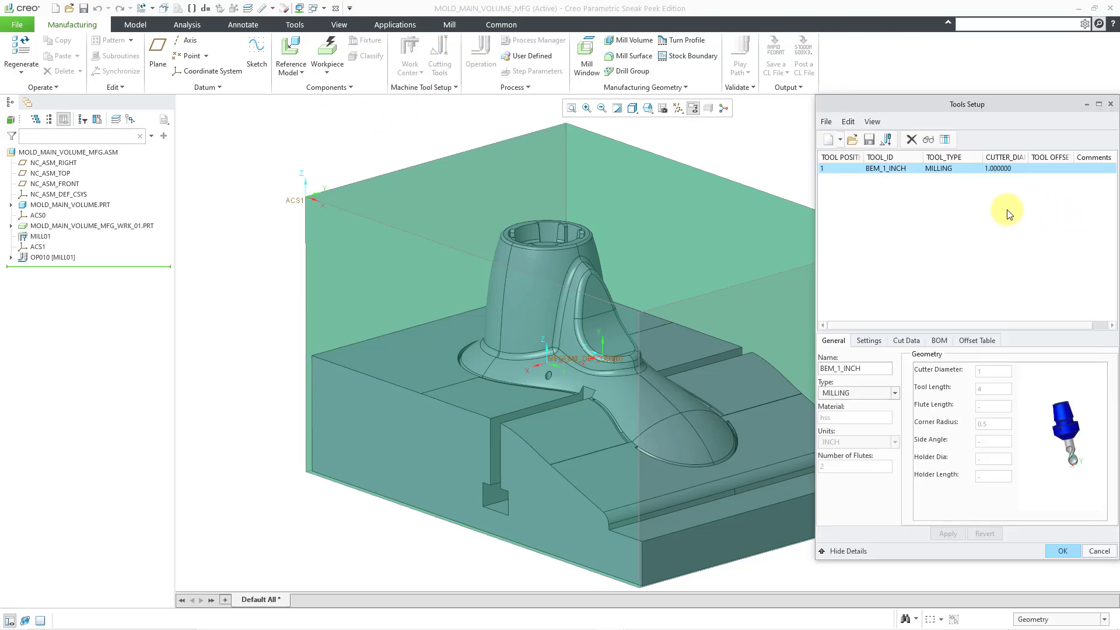
pyautogui.click(852, 141)
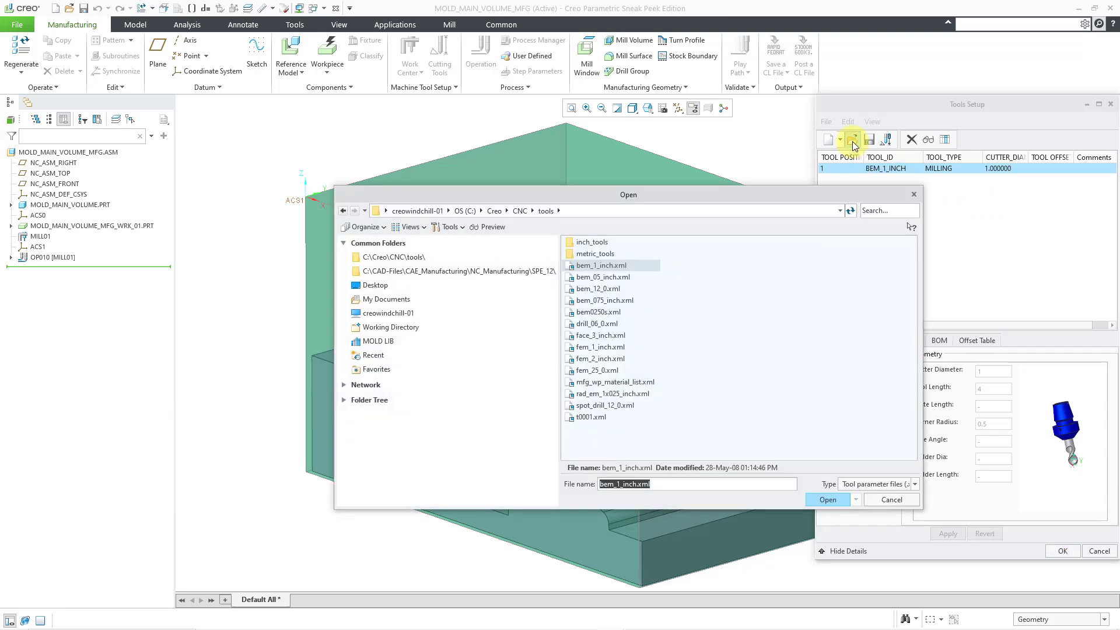
pyautogui.click(406, 326)
pyautogui.doubleClick(591, 244)
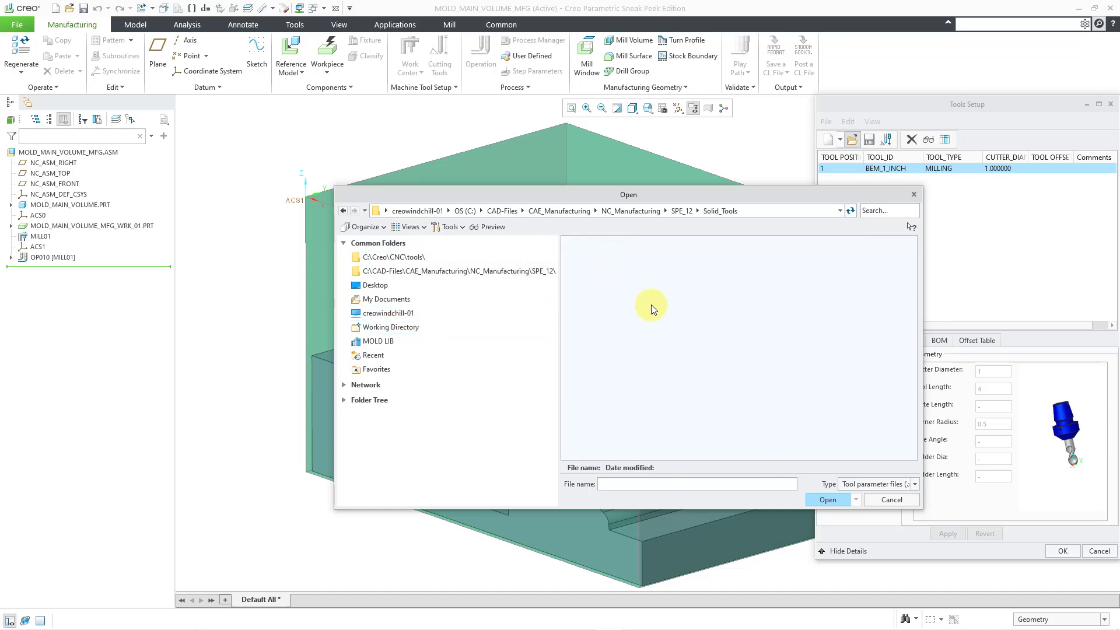
pyautogui.click(892, 499)
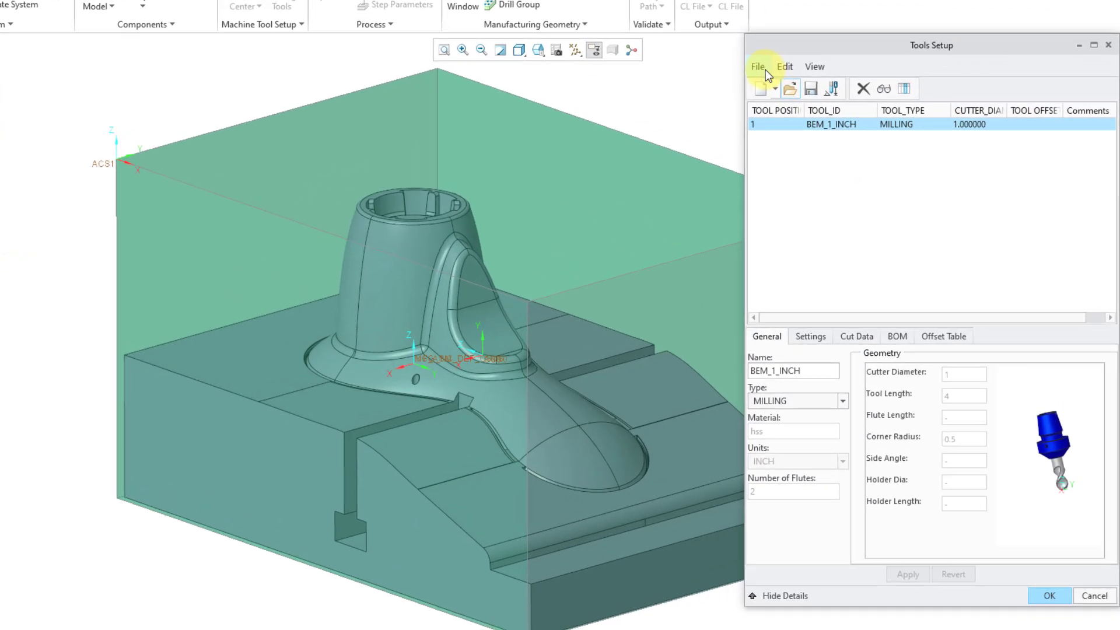
# Load the cnc_drill_12mm.asm tool assembly by reference from the Solid_Tools folder of the working directory
pyautogui.click(829, 122)
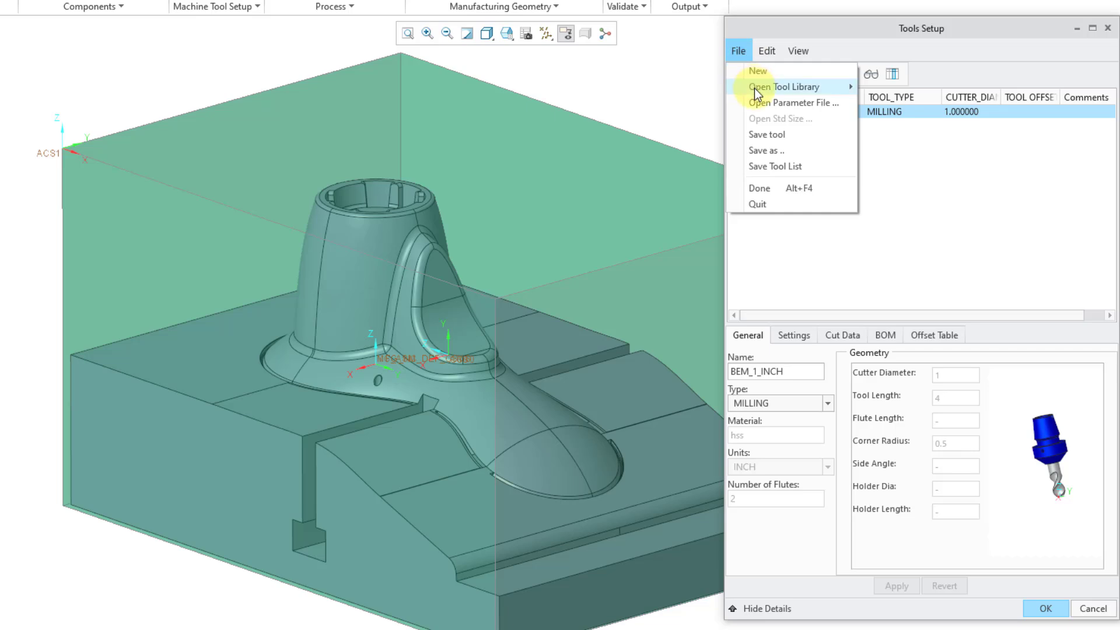
pyautogui.moveTo(755, 88)
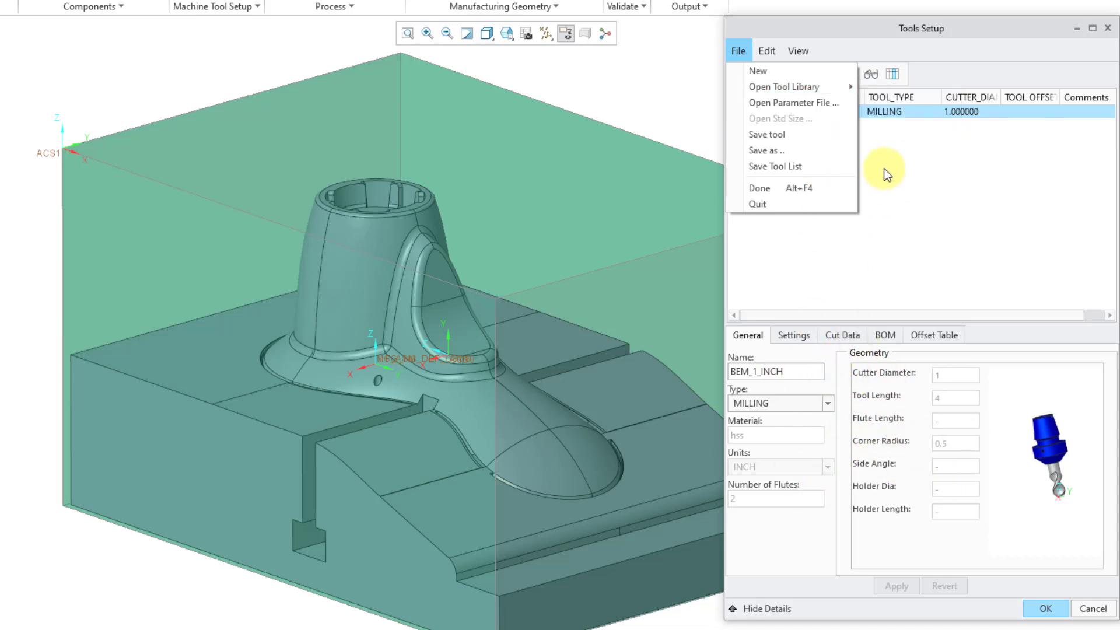
pyautogui.moveTo(847, 90)
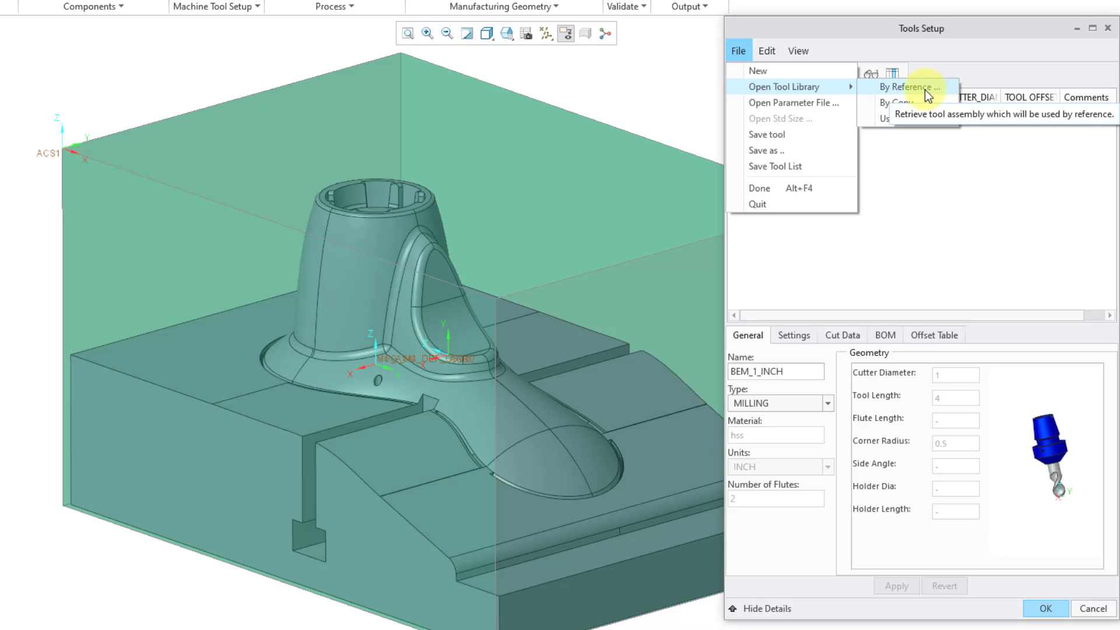
pyautogui.click(925, 90)
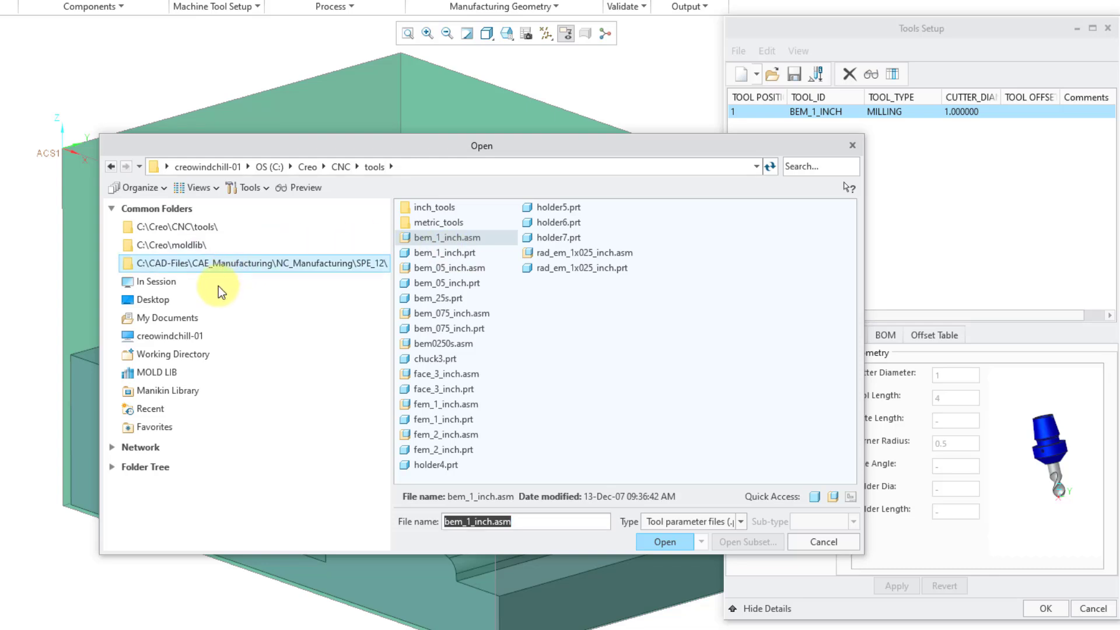
pyautogui.click(197, 357)
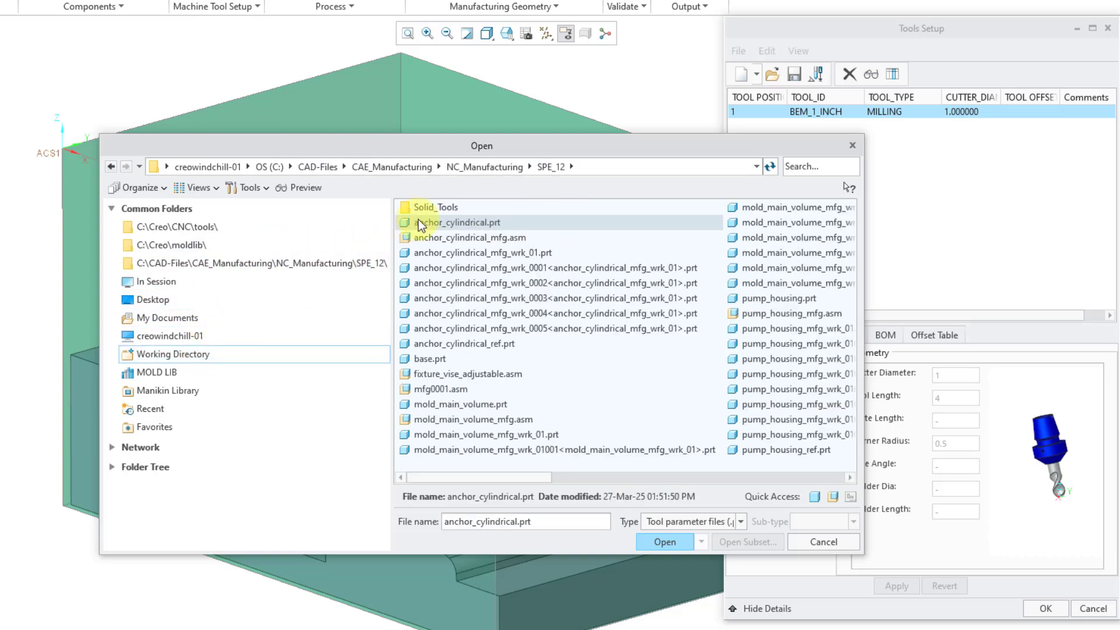
pyautogui.doubleClick(430, 209)
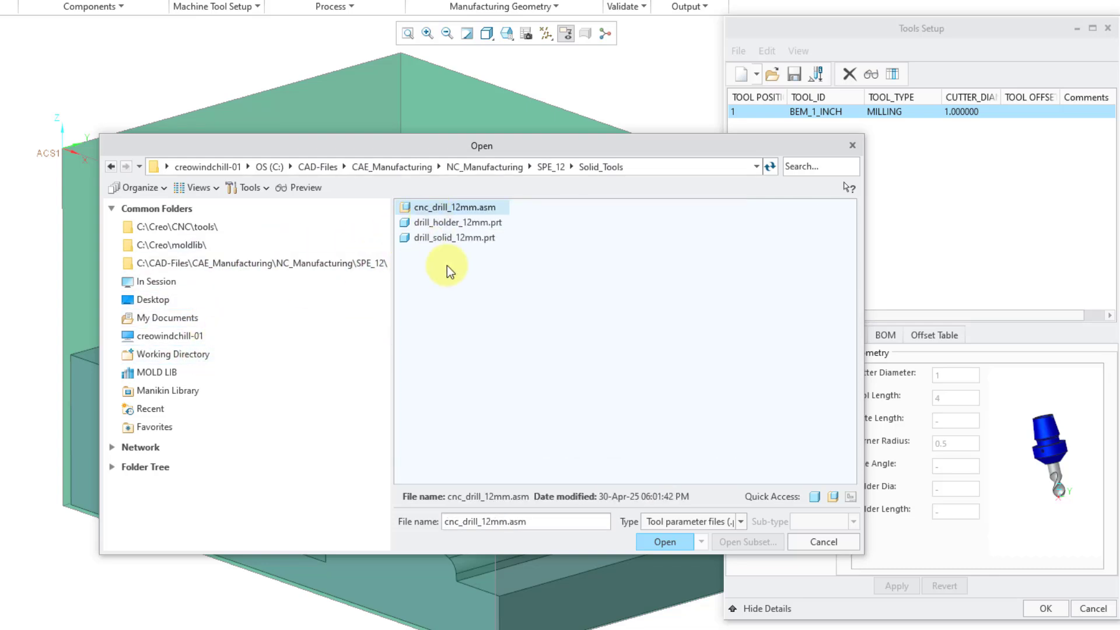
pyautogui.doubleClick(456, 207)
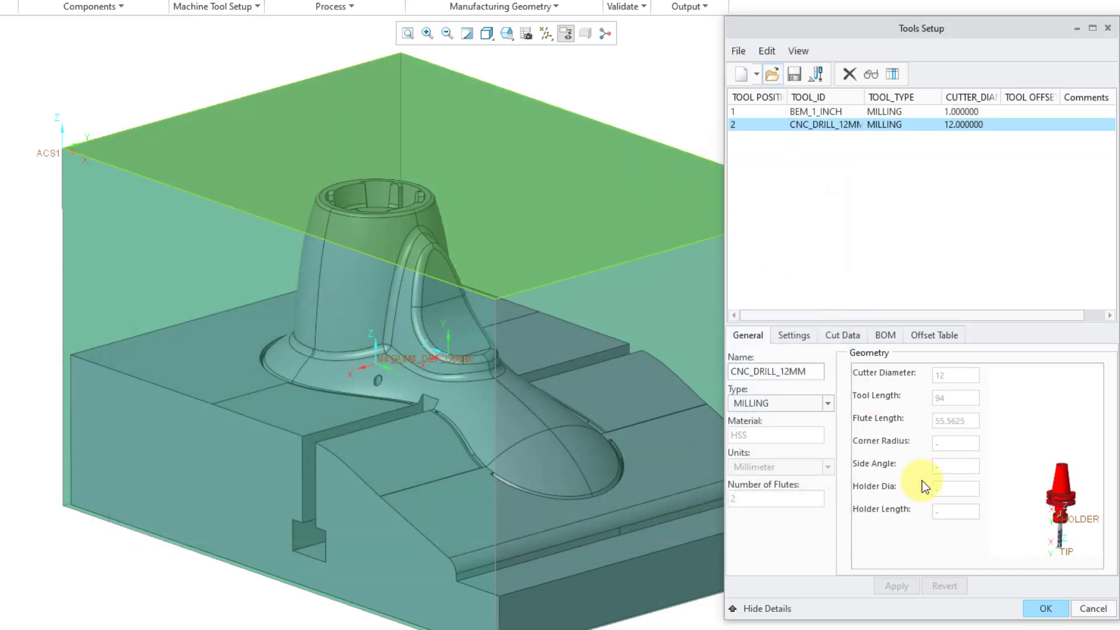
# Inspect the CNC_DRILL_12MM tool preview up close and set the tool's offset number to 2
pyautogui.scroll(2, 1051, 536)
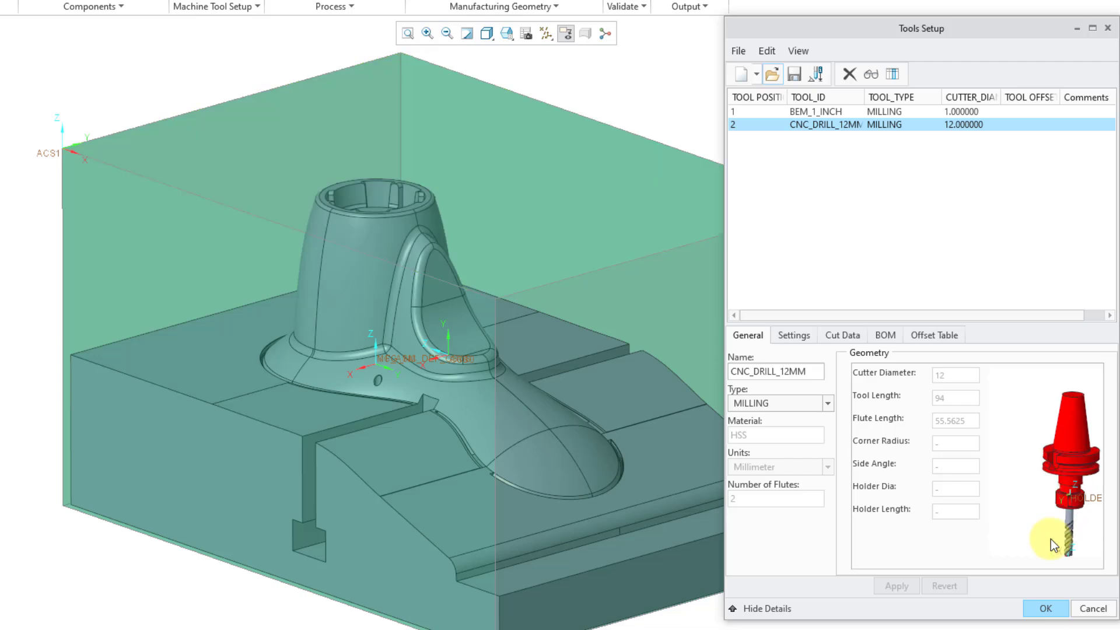
pyautogui.scroll(3, 1080, 565)
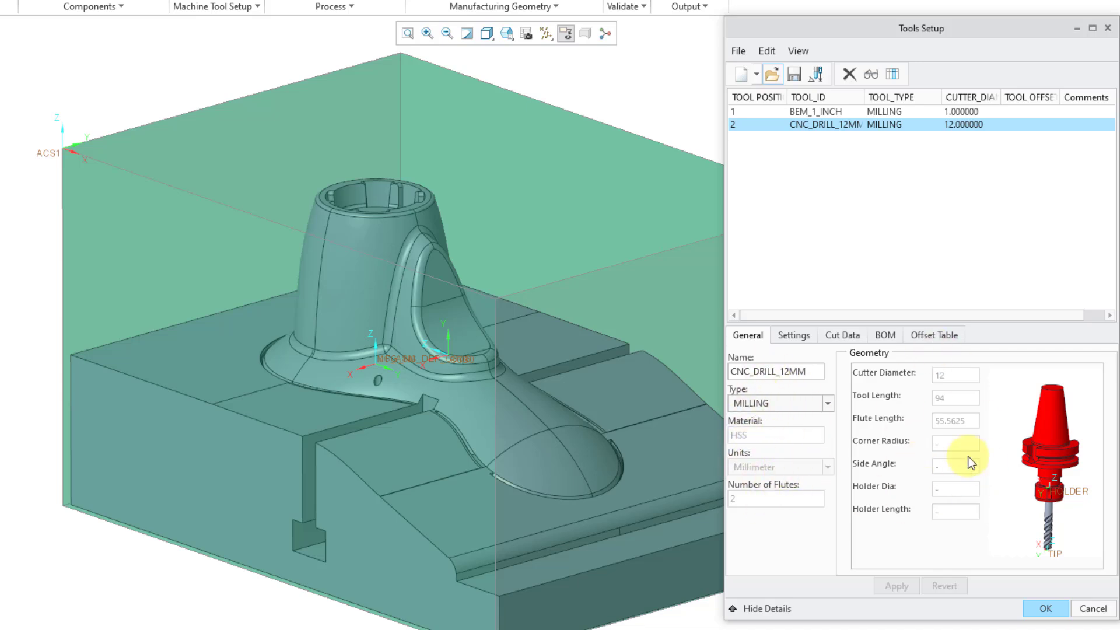
pyautogui.click(796, 336)
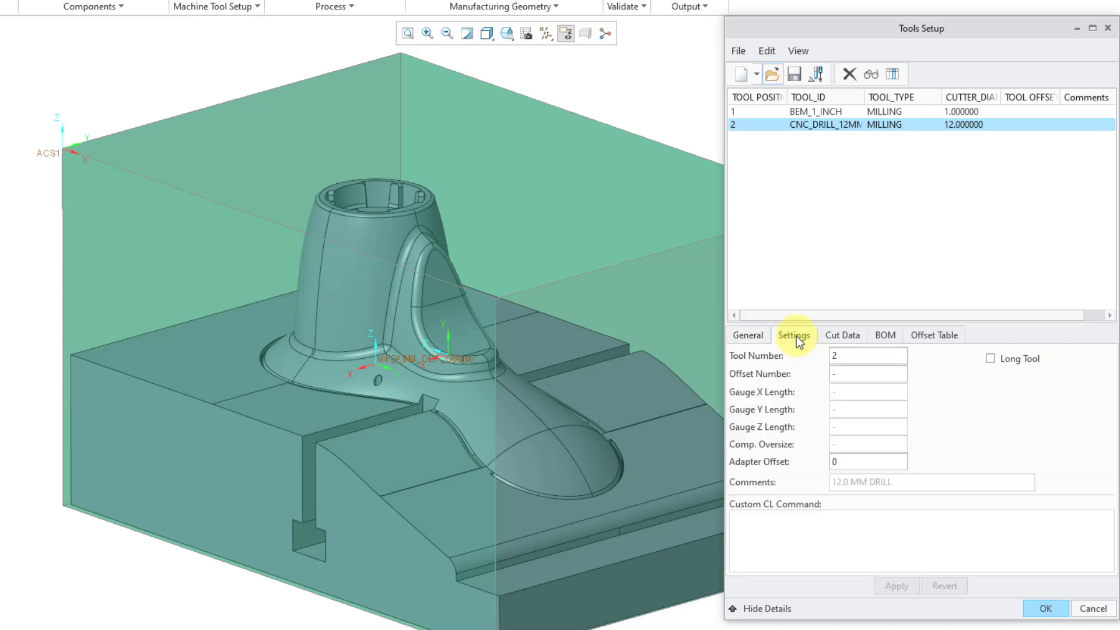
pyautogui.doubleClick(854, 373)
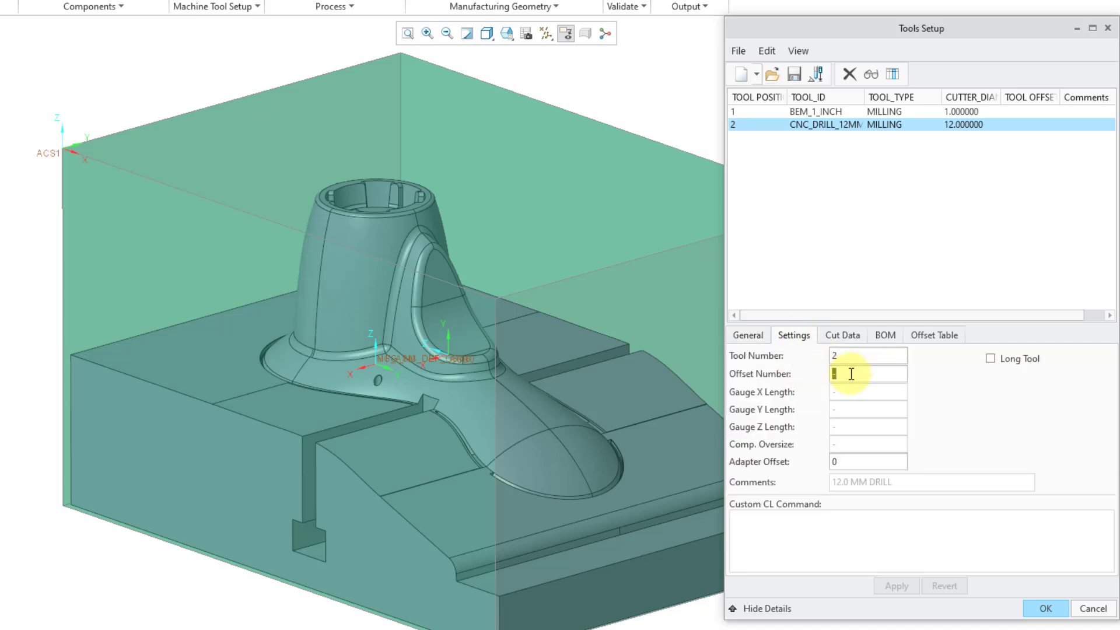
pyautogui.write('2')
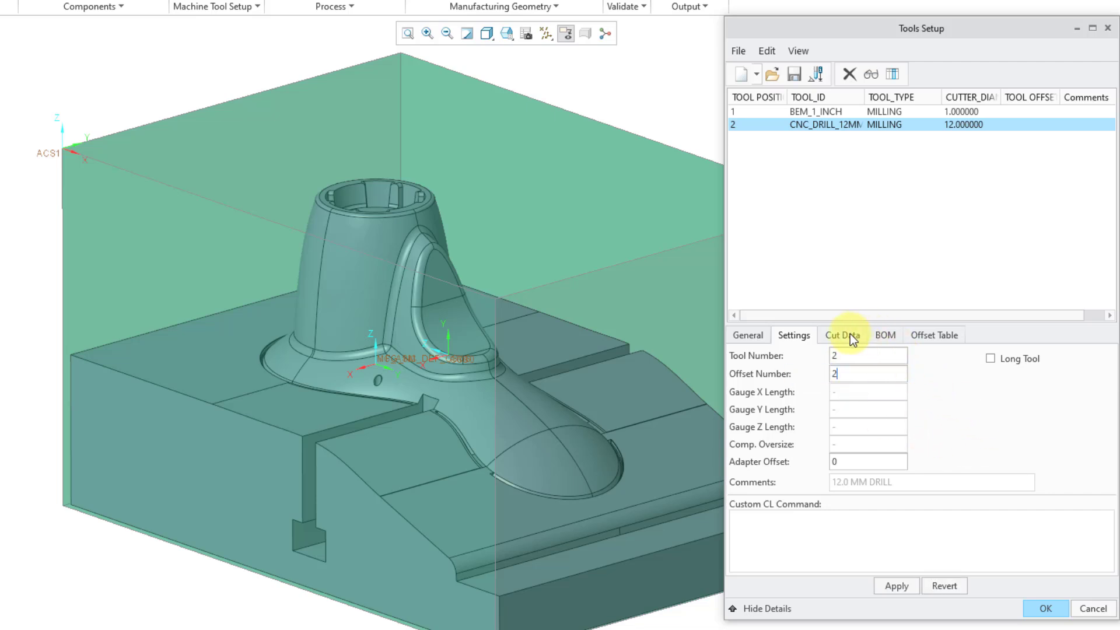
# Review the drill's cut data, bill of materials and offset table, widening the component name and tool ID columns
pyautogui.click(852, 337)
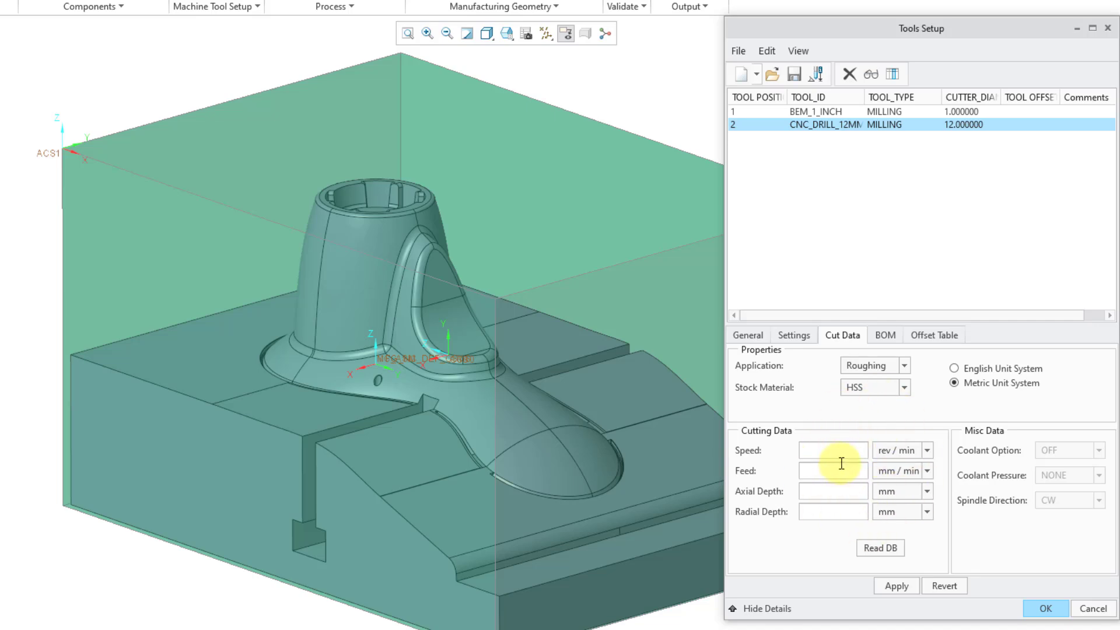
pyautogui.click(886, 337)
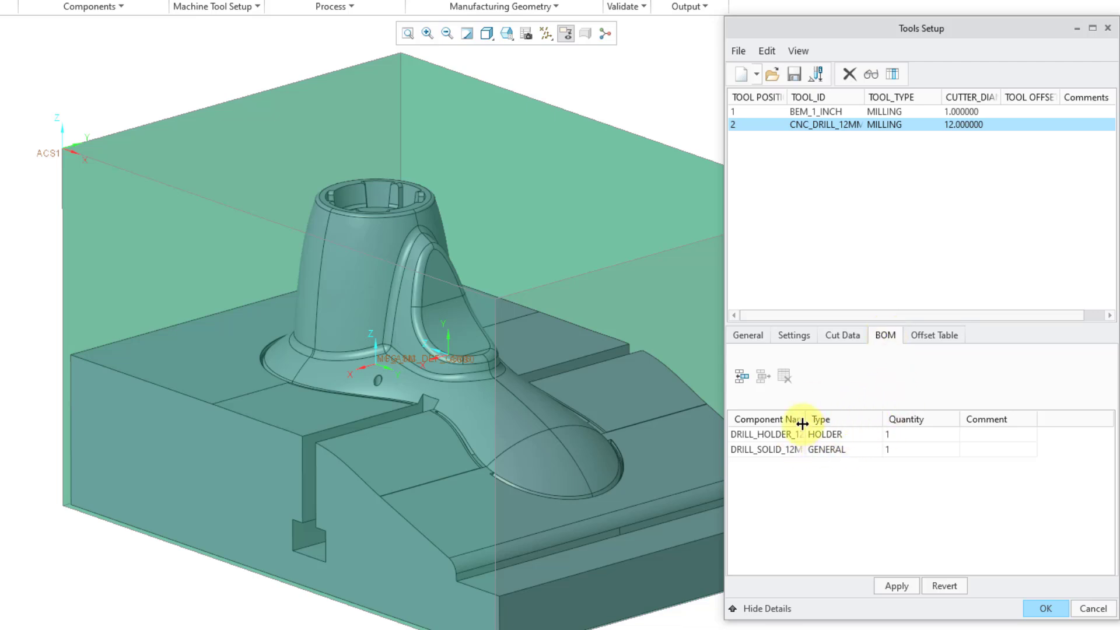
pyautogui.moveTo(808, 417); pyautogui.dragTo(852, 418)
pyautogui.click(934, 340)
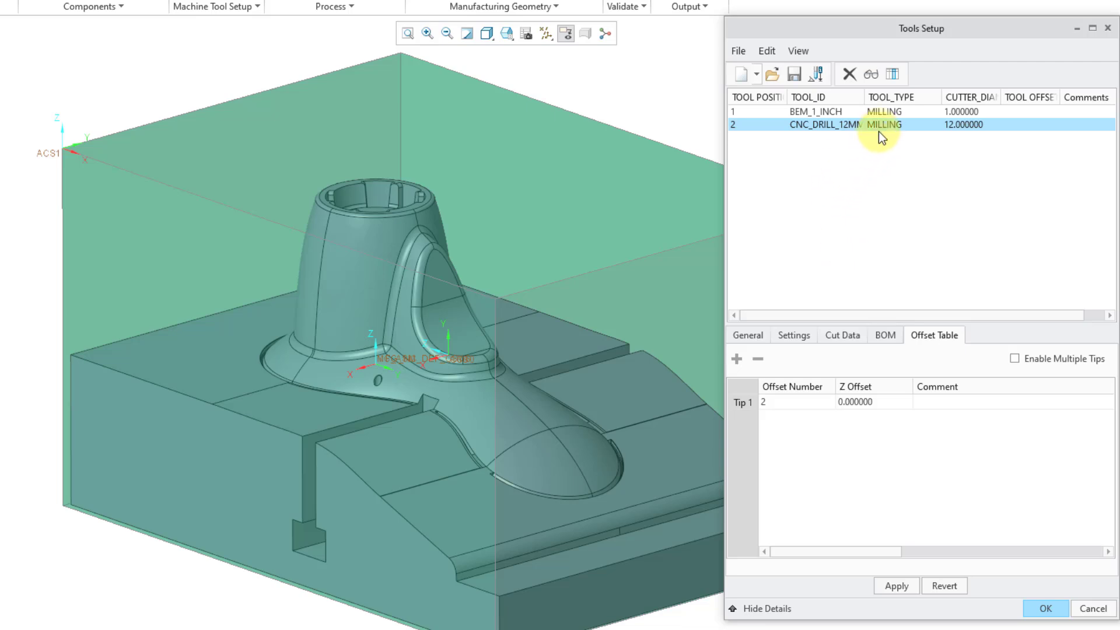
pyautogui.moveTo(869, 95); pyautogui.dragTo(908, 95)
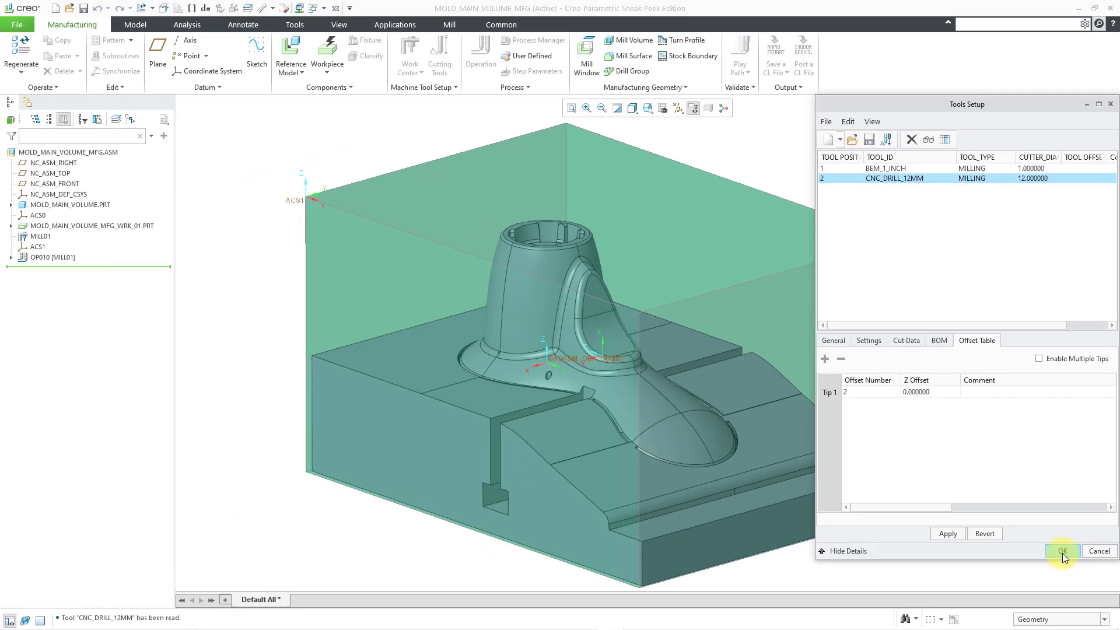
# Accept the tools setup, applying the changes to CNC_DRILL_12MM, and hide the coordinate systems in the model
pyautogui.click(1046, 609)
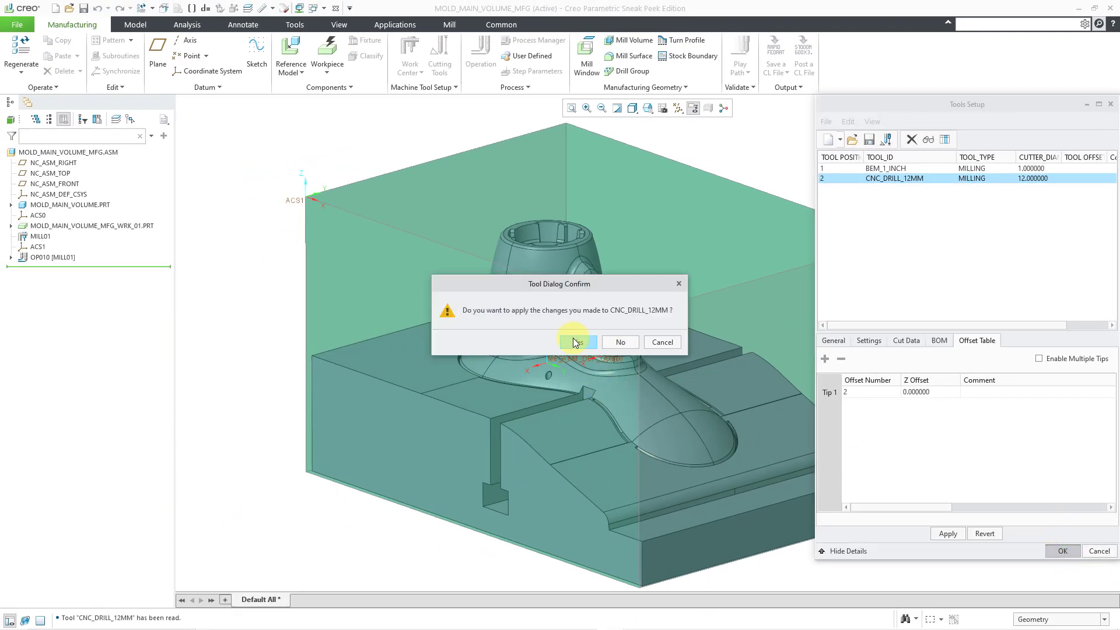
pyautogui.click(578, 343)
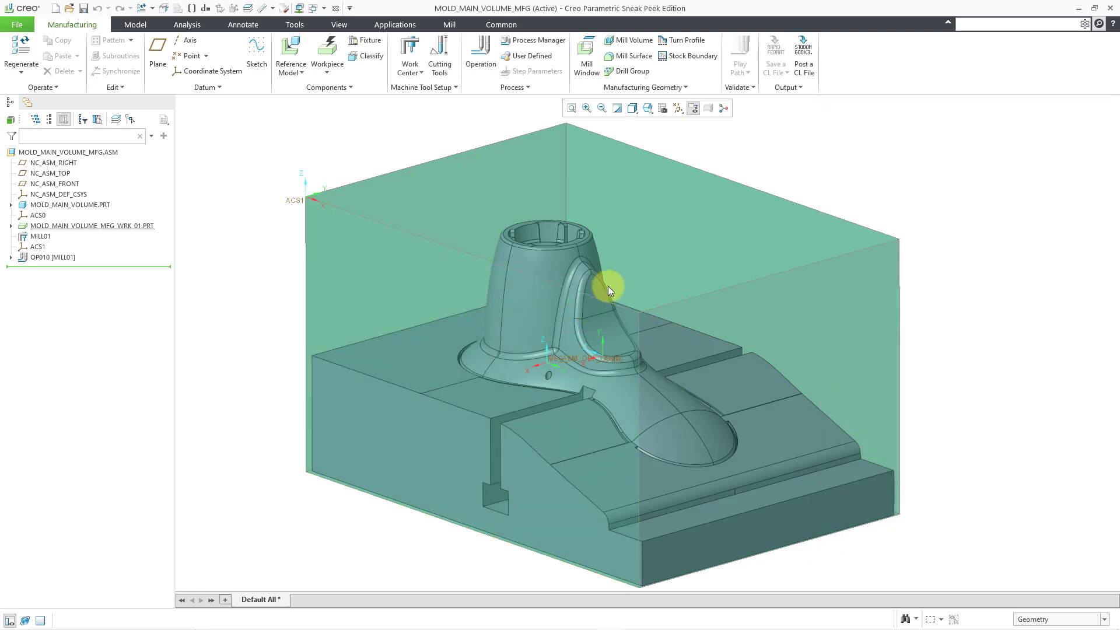
pyautogui.click(677, 110)
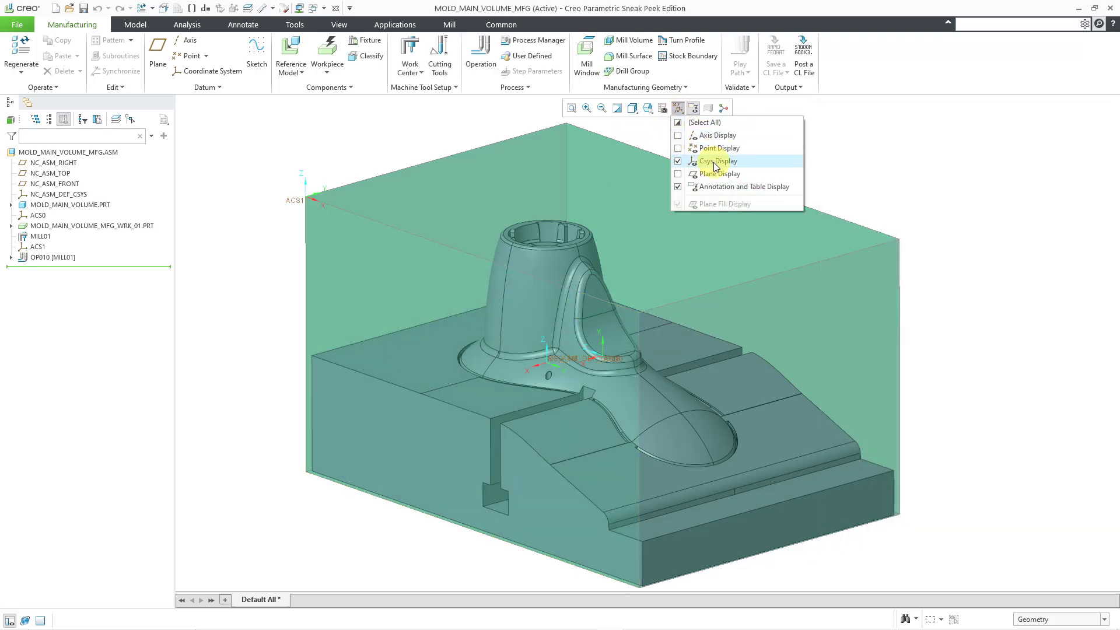
pyautogui.click(707, 161)
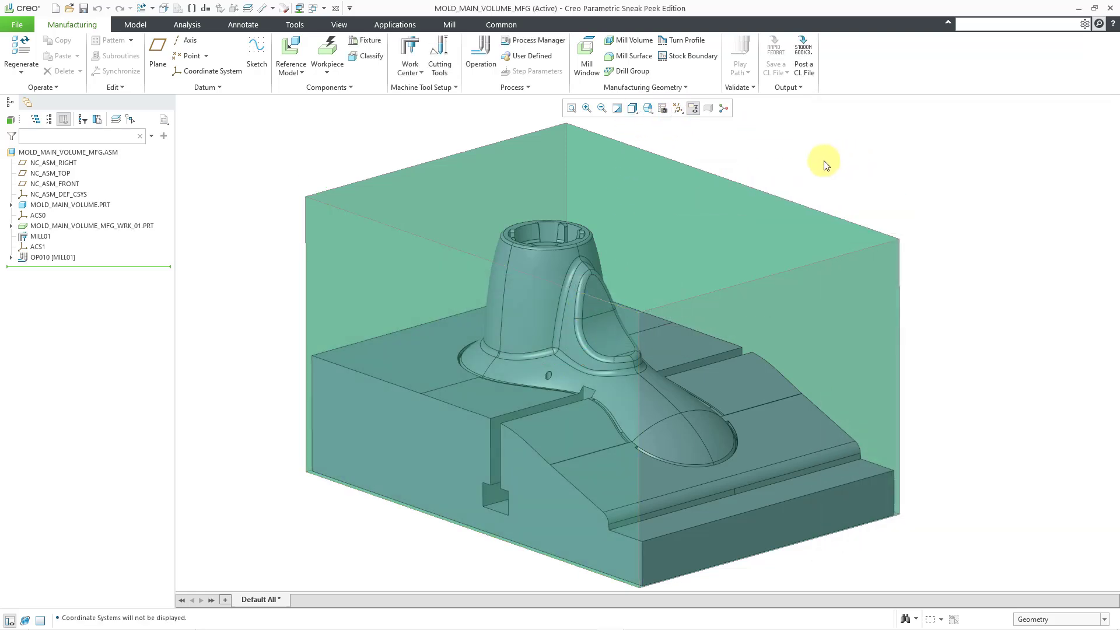